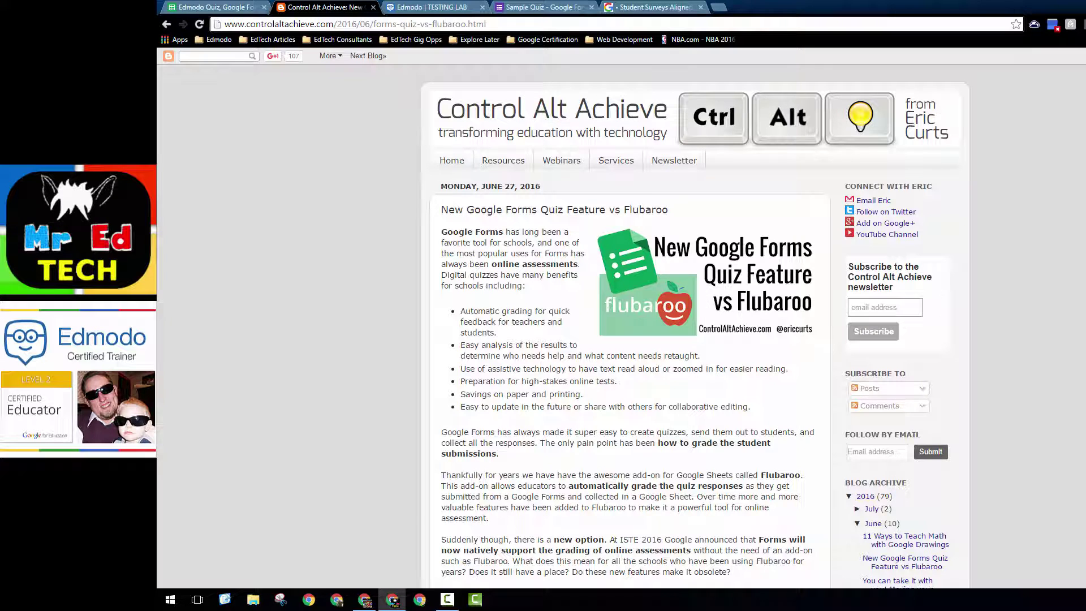
Scroll down the blog post to the Forms Quiz vs Flubaroo comparison table.
scroll(623, 316, down, 10)
scroll(622, 317, down, 1)
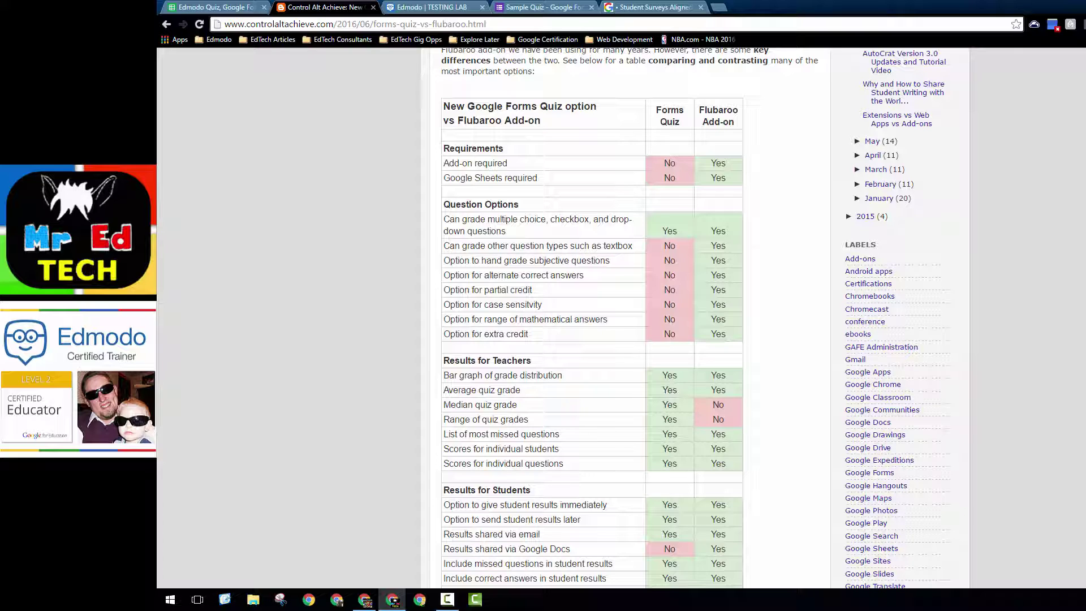
click(218, 7)
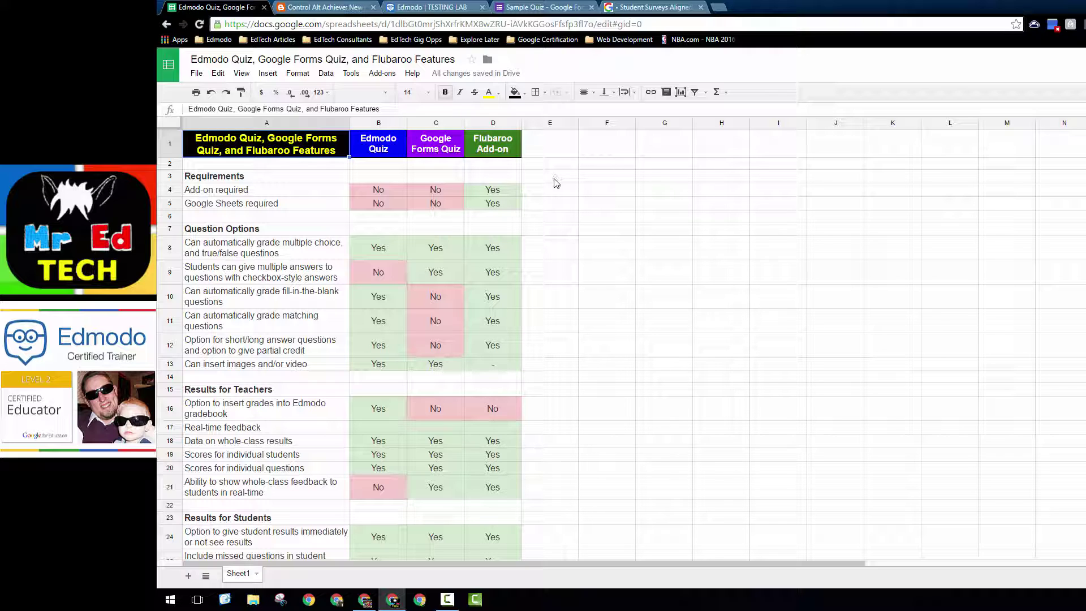
click(439, 277)
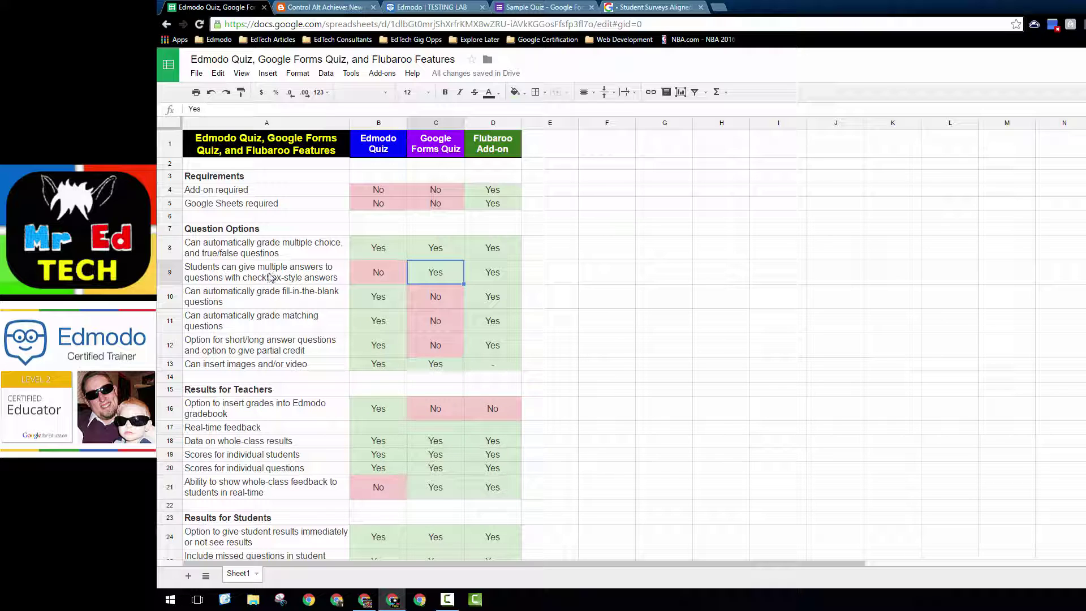
click(442, 490)
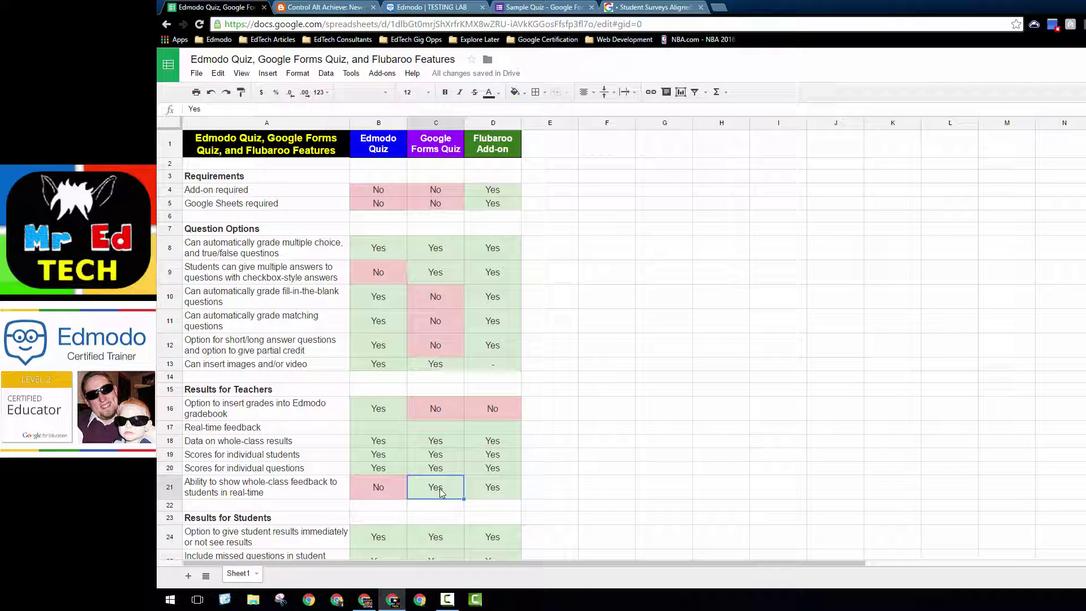
click(376, 302)
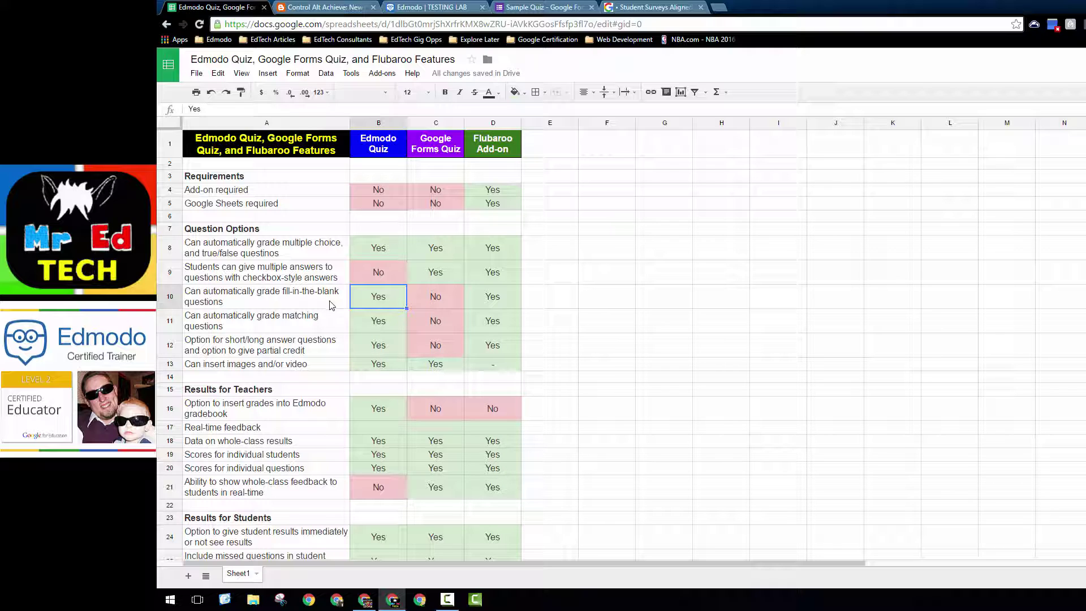
click(382, 328)
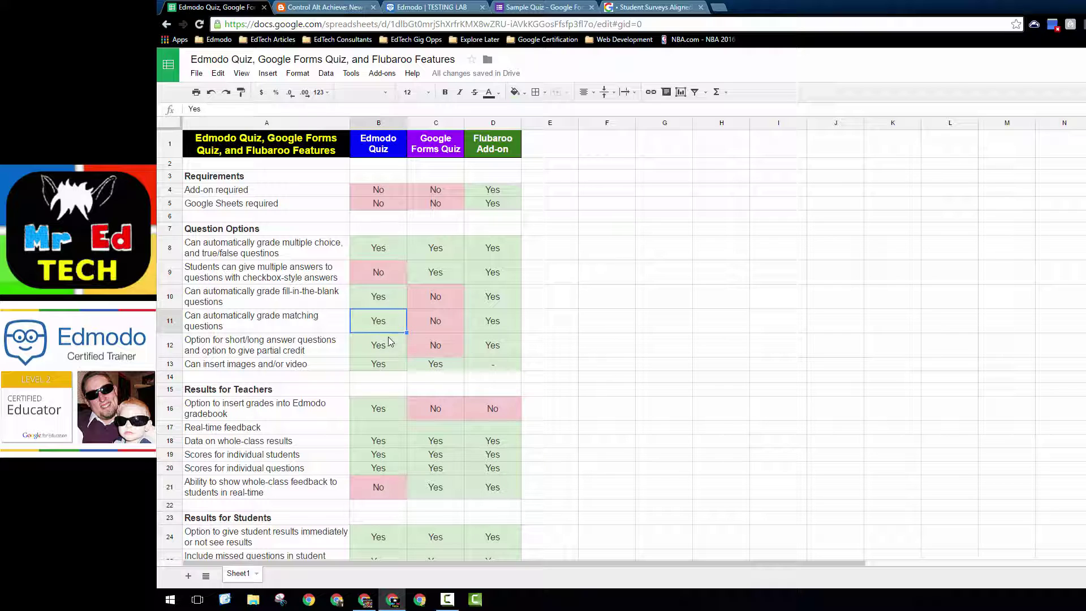
click(389, 341)
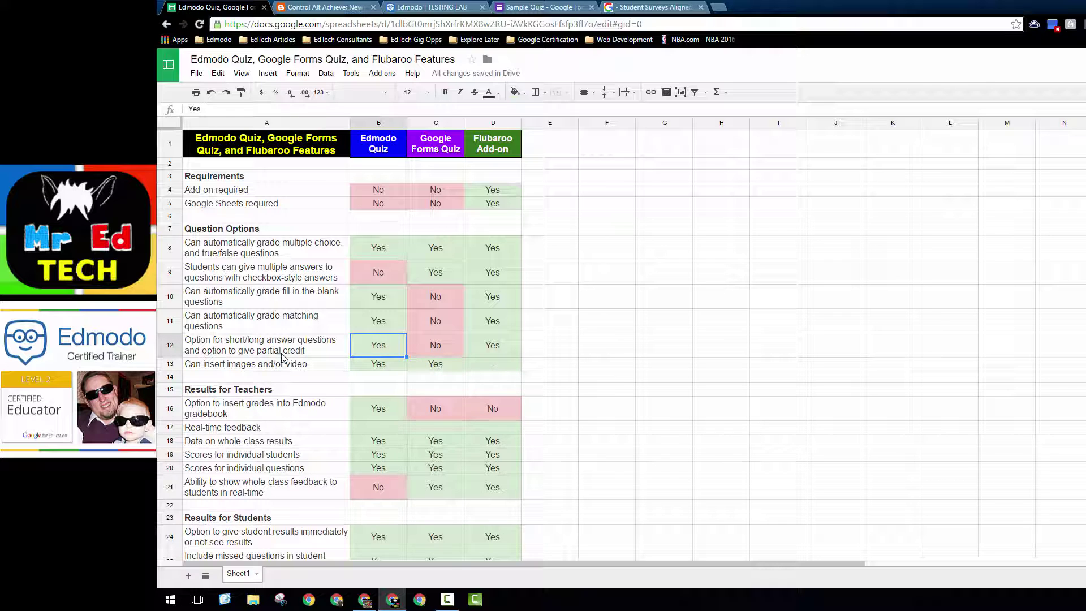
click(372, 409)
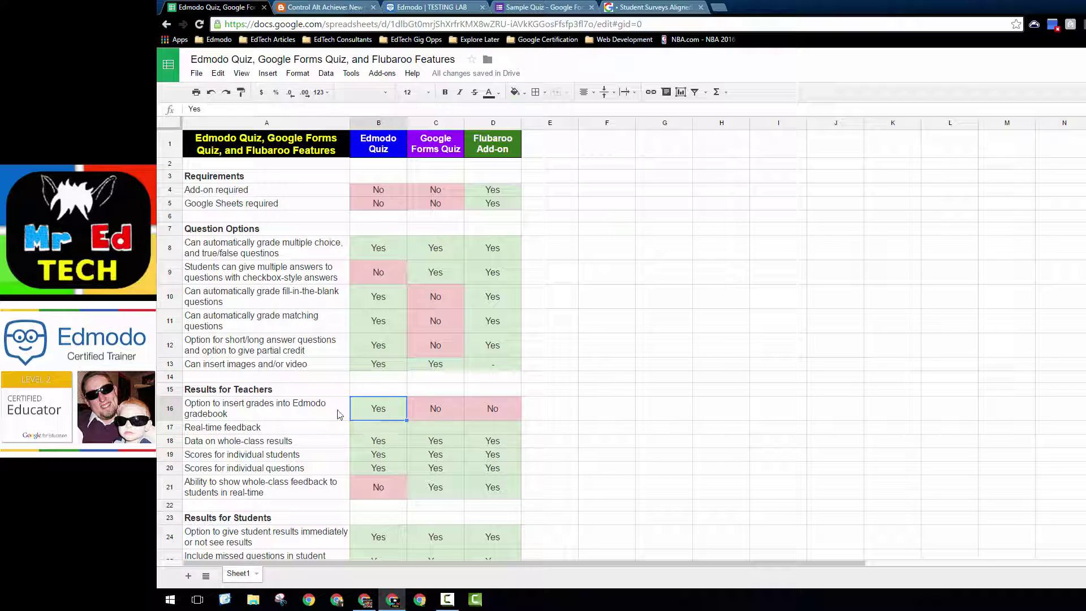
scroll(541, 408, down, 3)
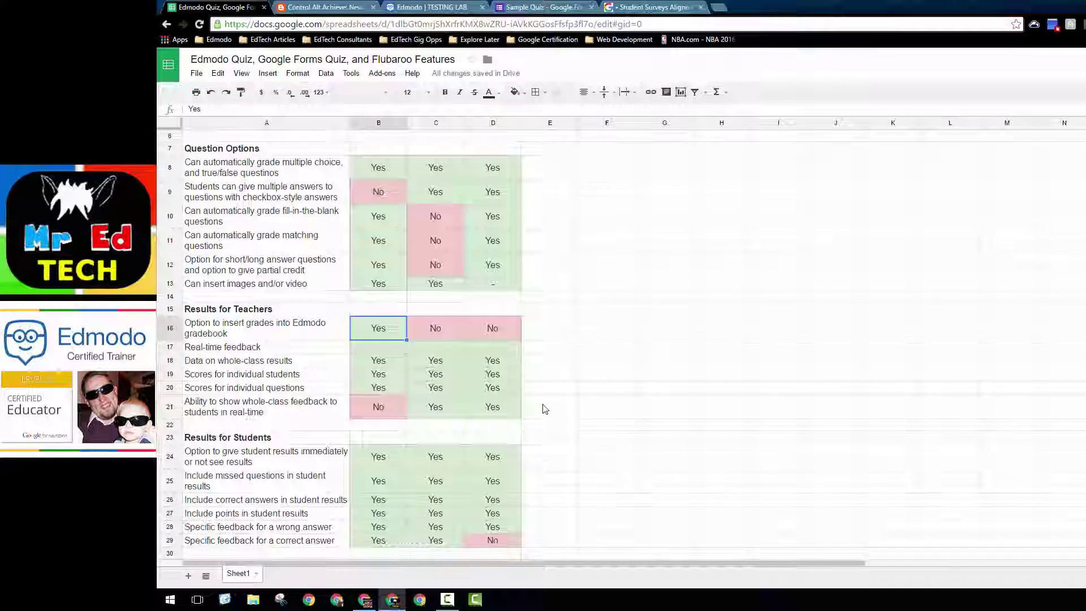
scroll(541, 410, down, 1)
scroll(540, 413, up, 4)
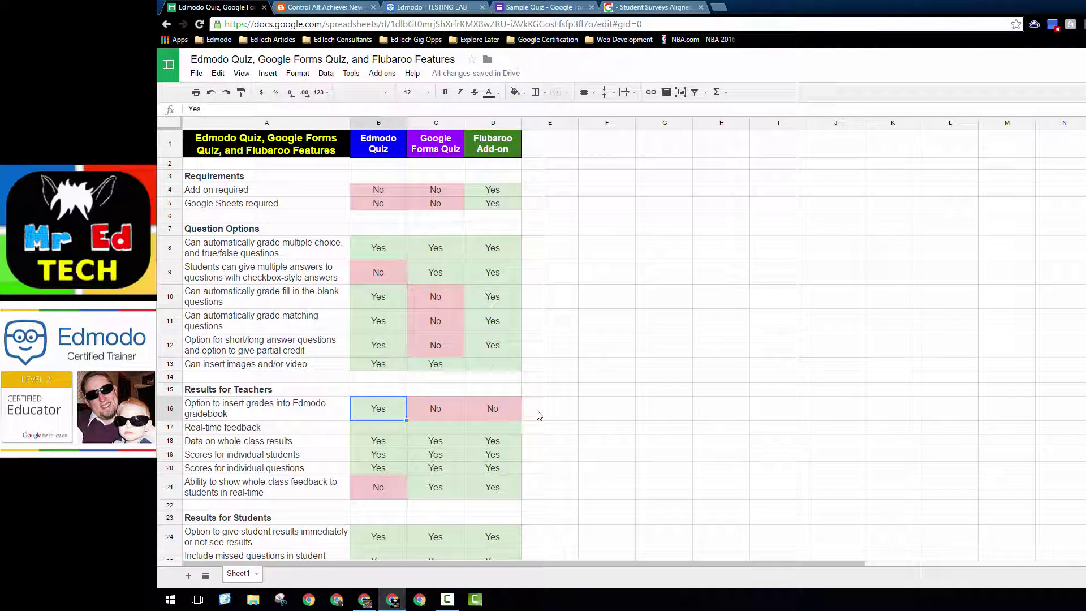
click(386, 150)
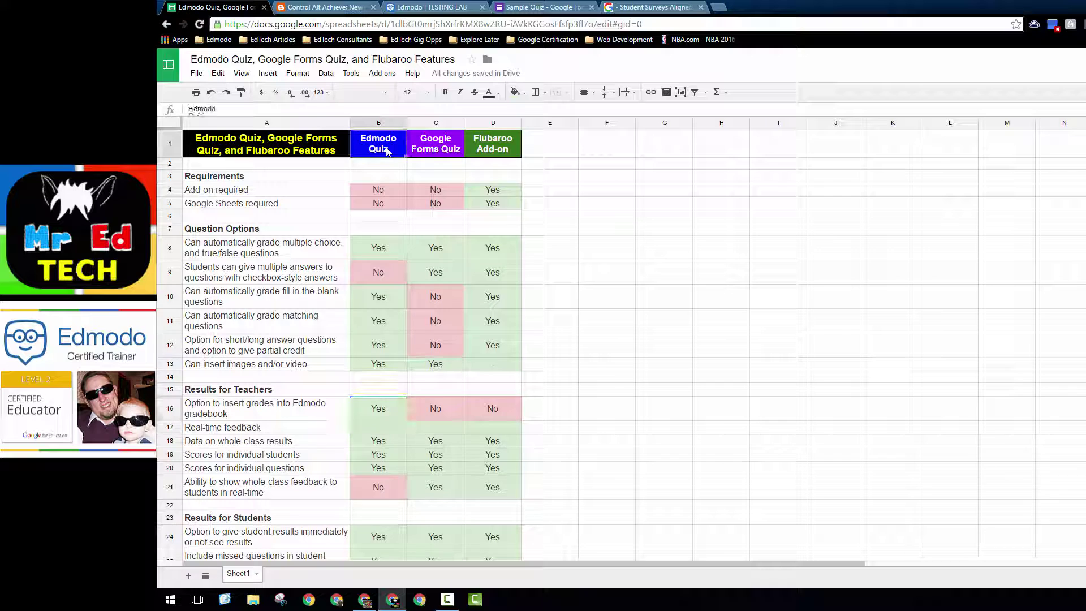
click(451, 151)
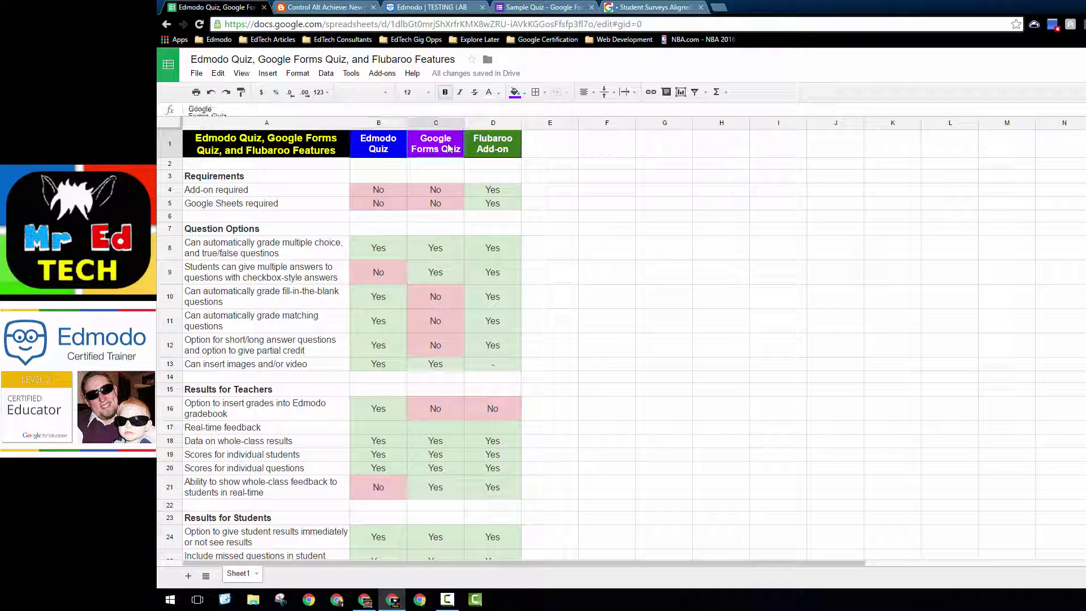
click(390, 146)
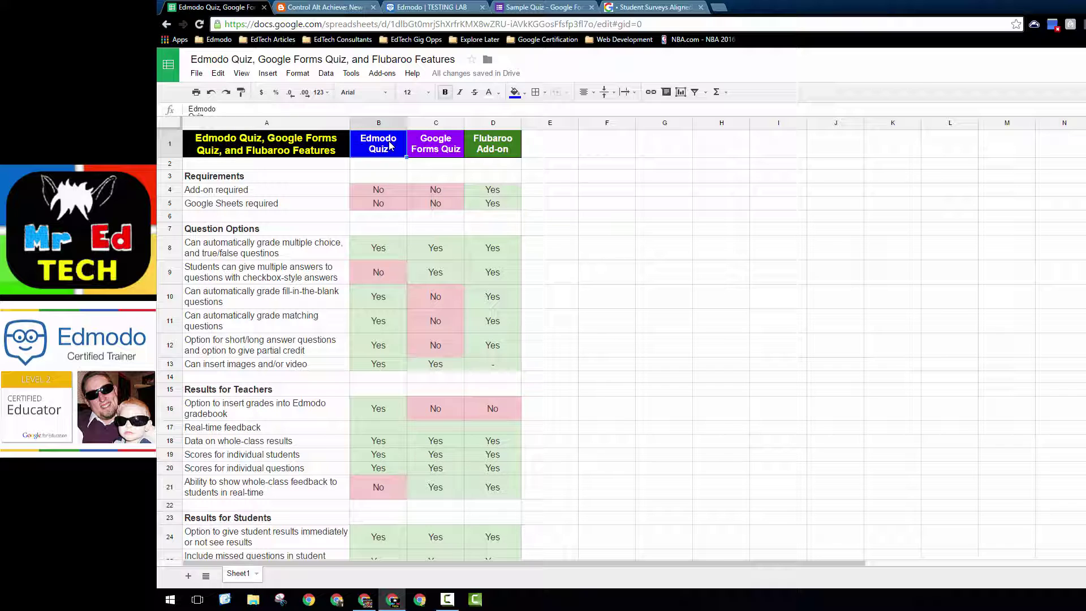
click(425, 8)
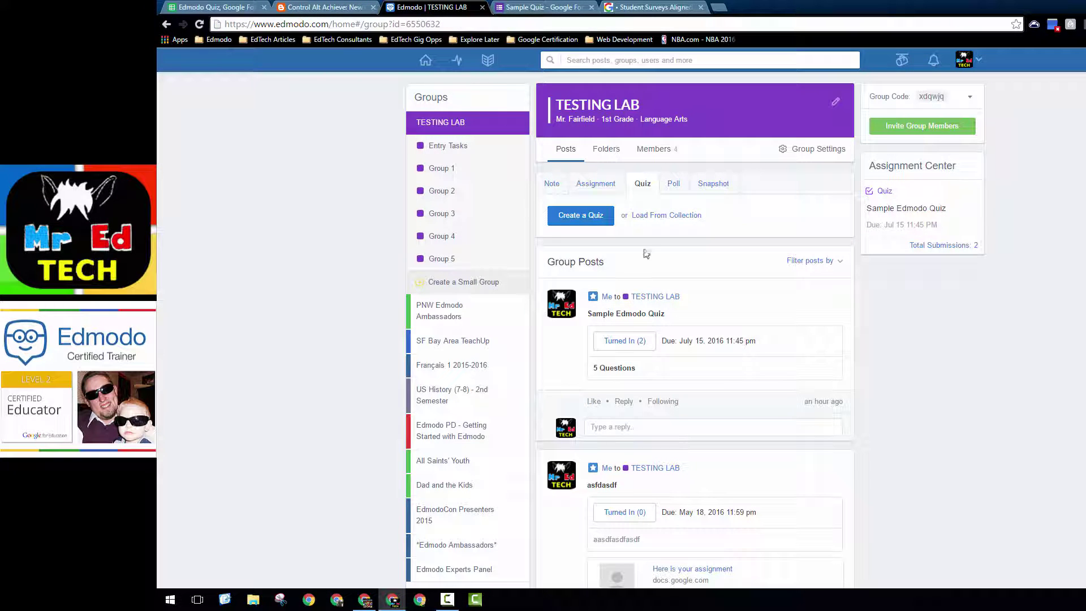
click(657, 219)
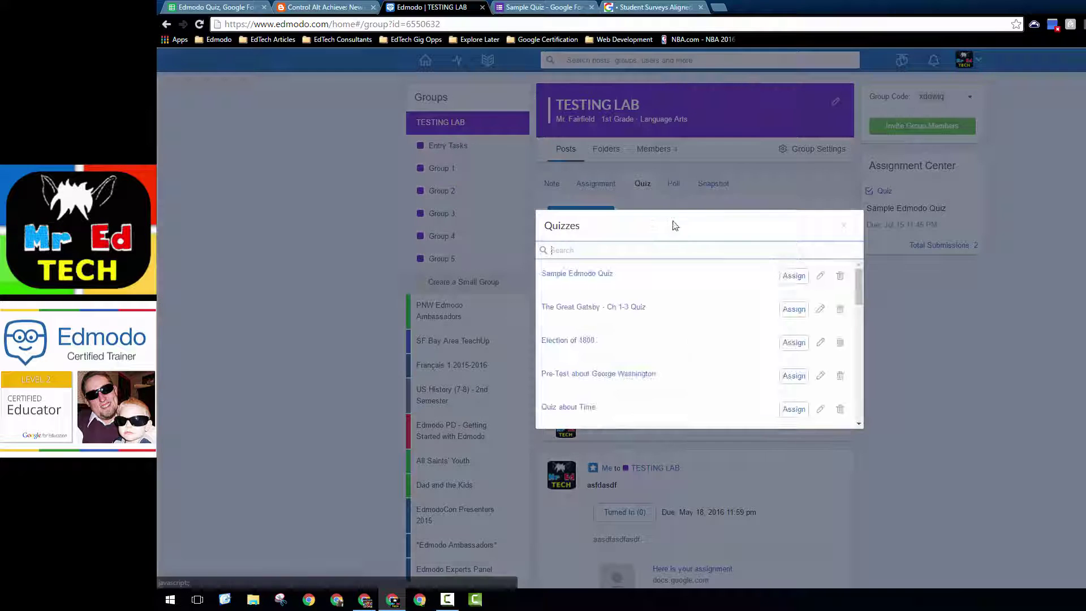
mouse_move(860, 280)
mouse_down()
mouse_move(857, 348)
mouse_move(853, 276)
mouse_up()
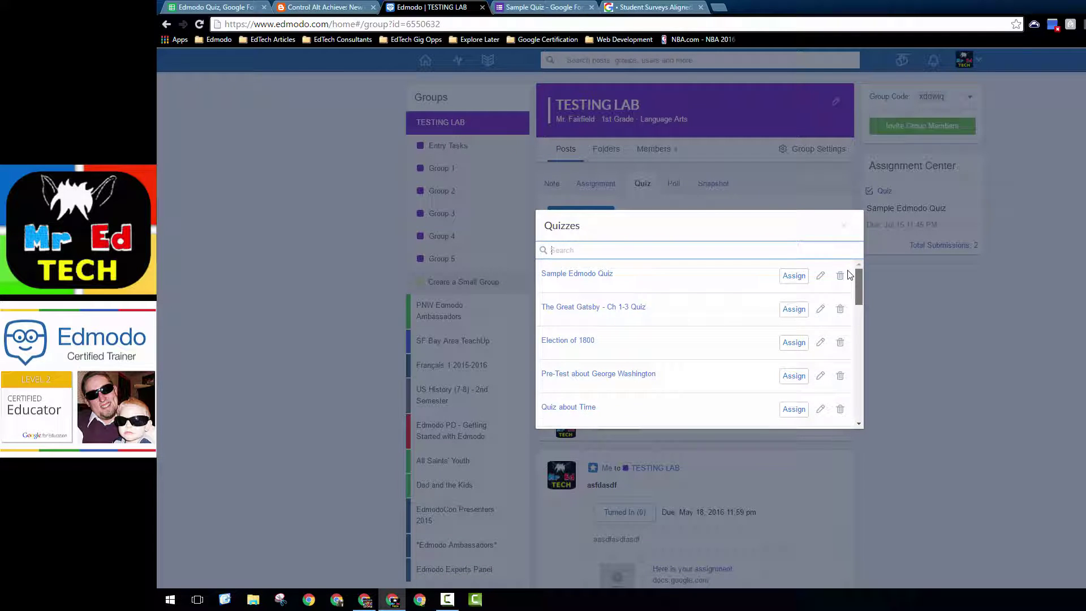
click(848, 228)
key(ctrl+1)
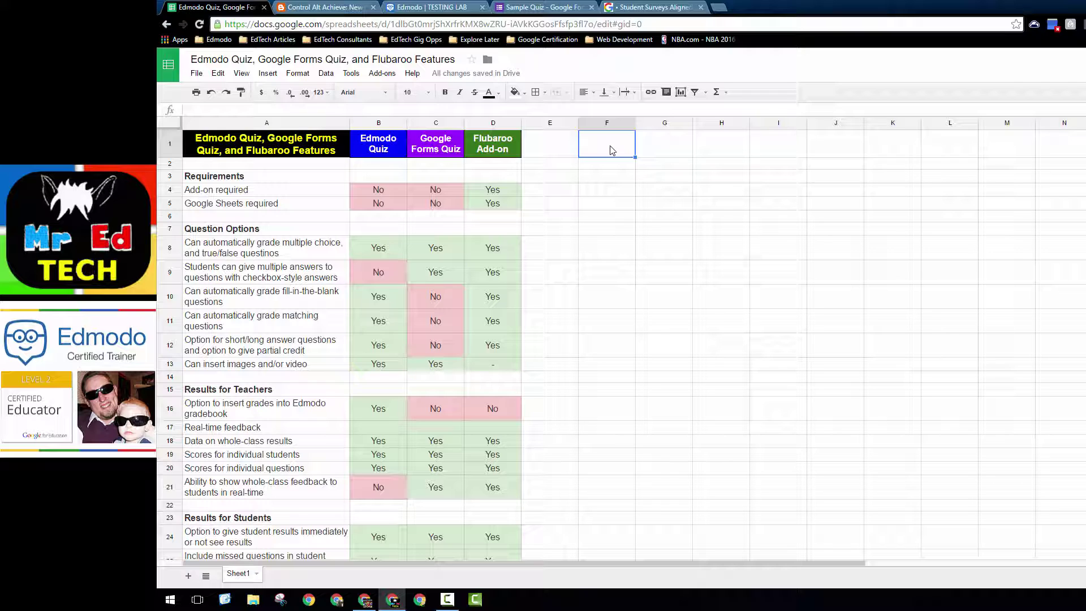
click(444, 124)
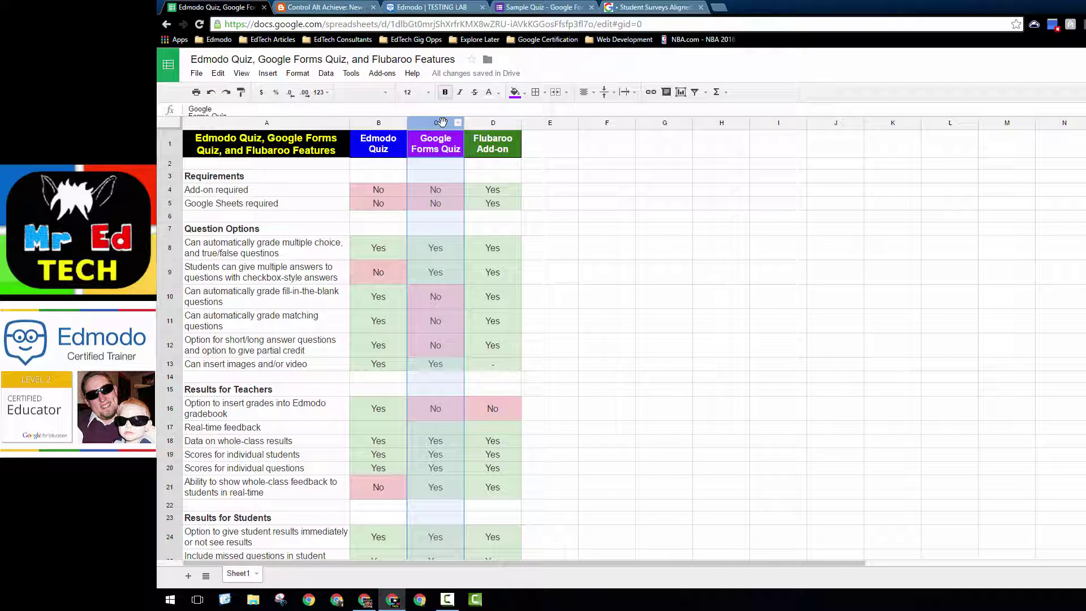
click(488, 122)
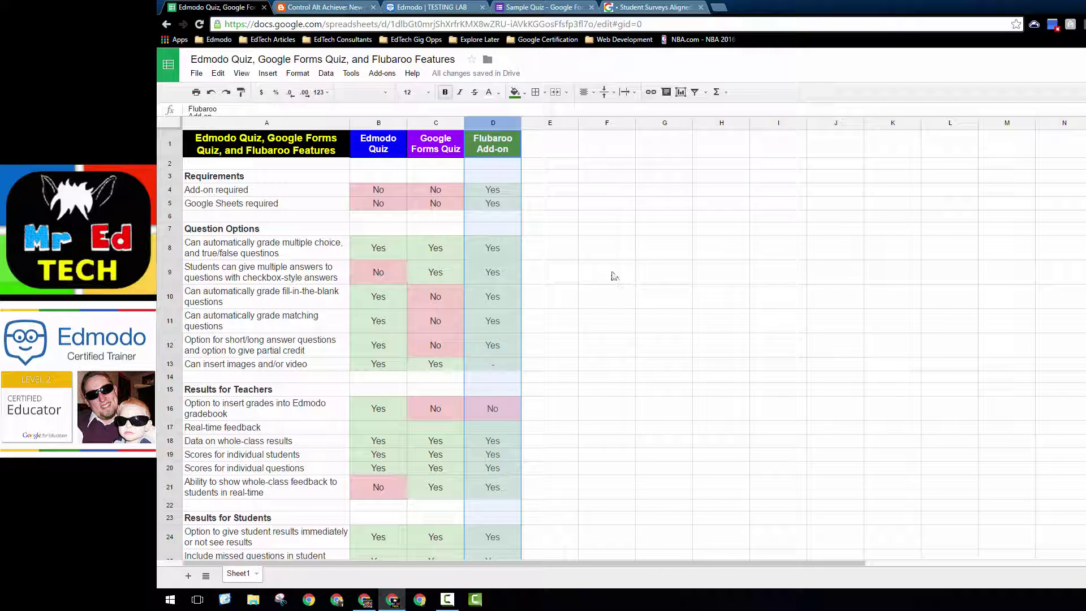
click(545, 148)
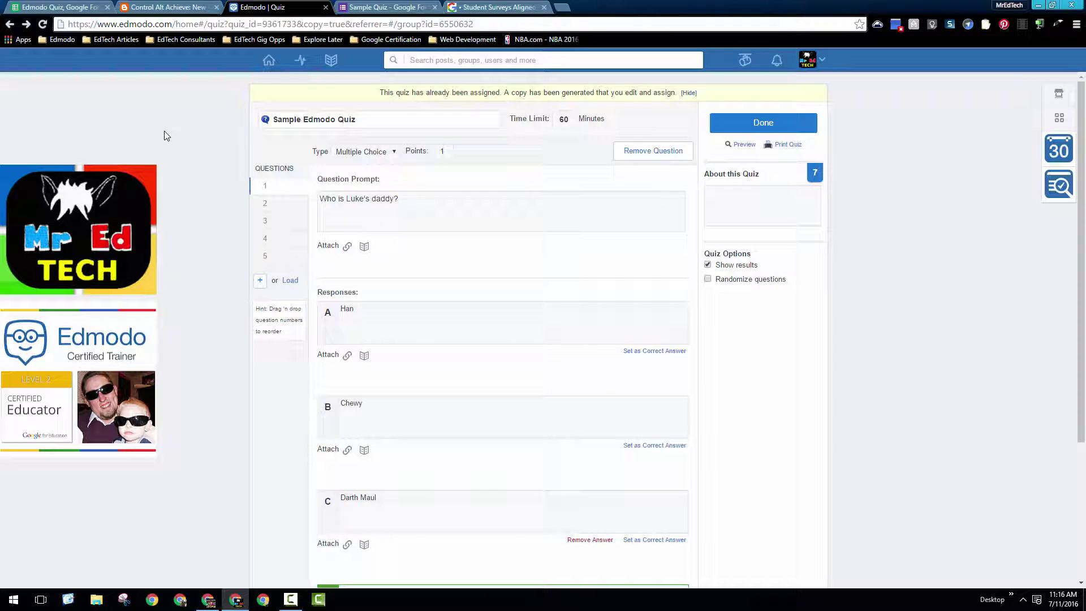
Browse the Edmodo Library and its linked Google Drive folders, then return to the quiz question editor.
click(331, 61)
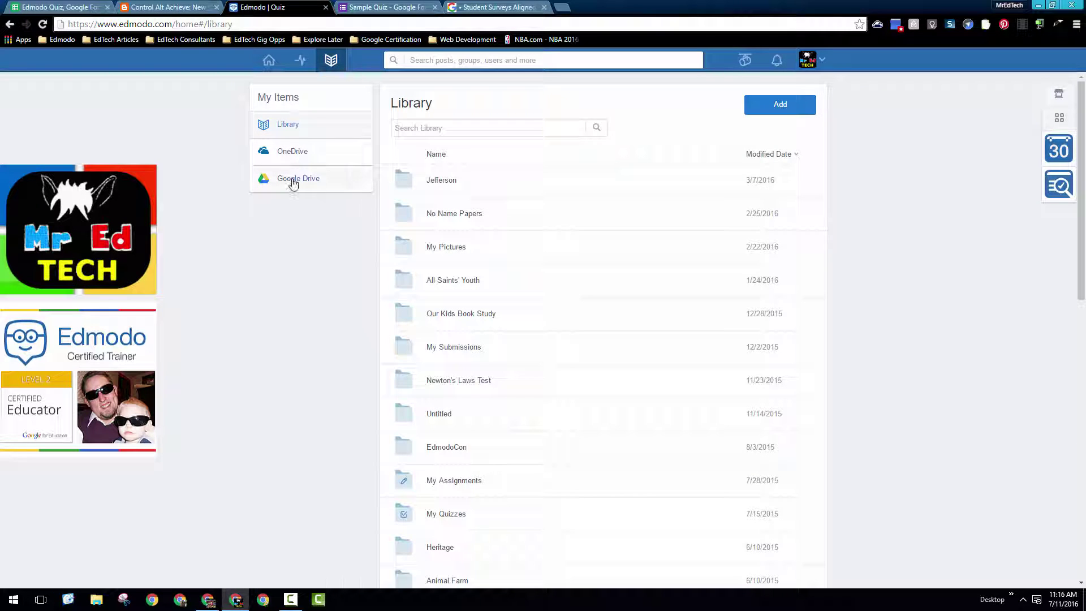
click(291, 177)
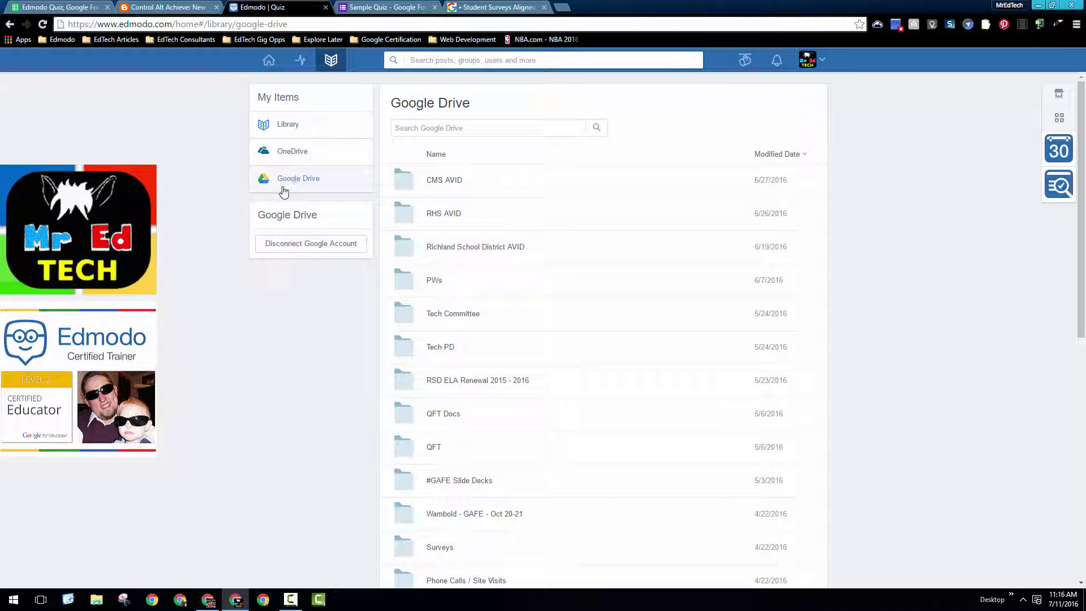
click(9, 25)
click(9, 25)
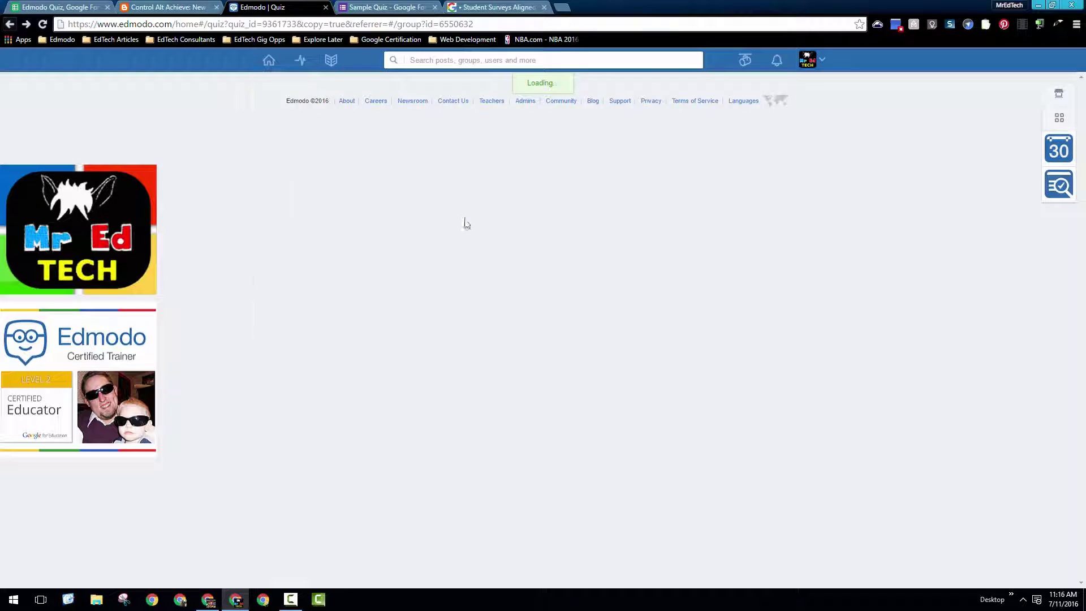
Close the Google Drive attachment picker without attaching anything, and scroll back up the answers.
click(364, 248)
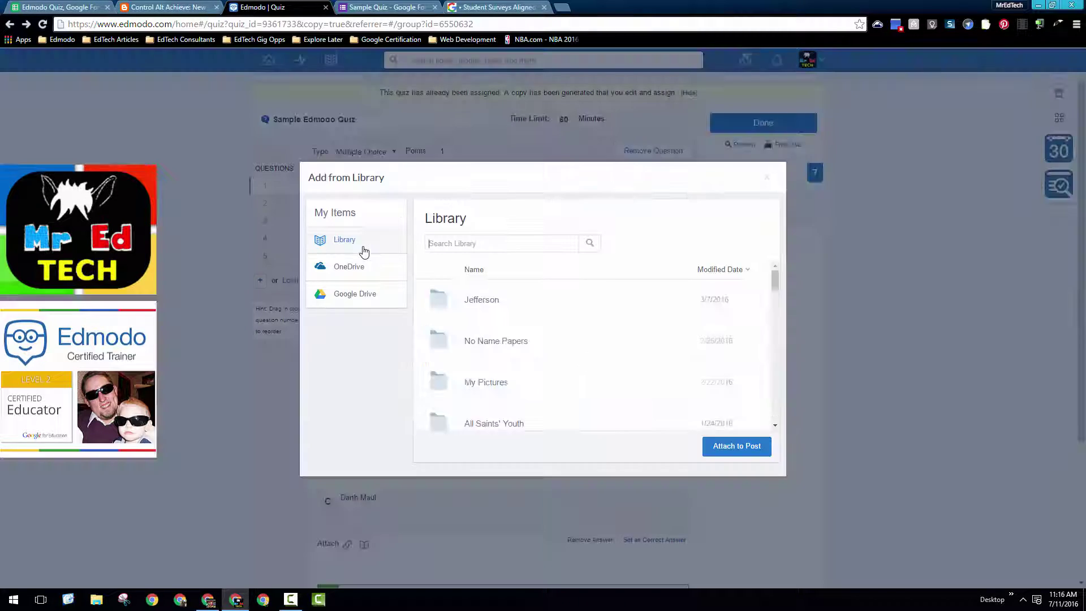
click(367, 306)
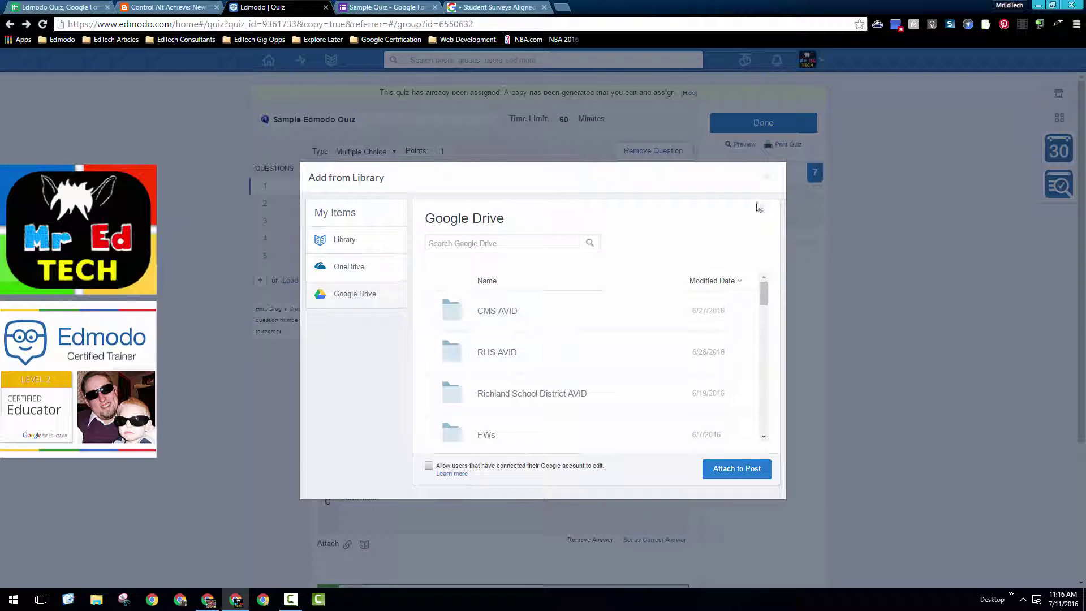
click(766, 177)
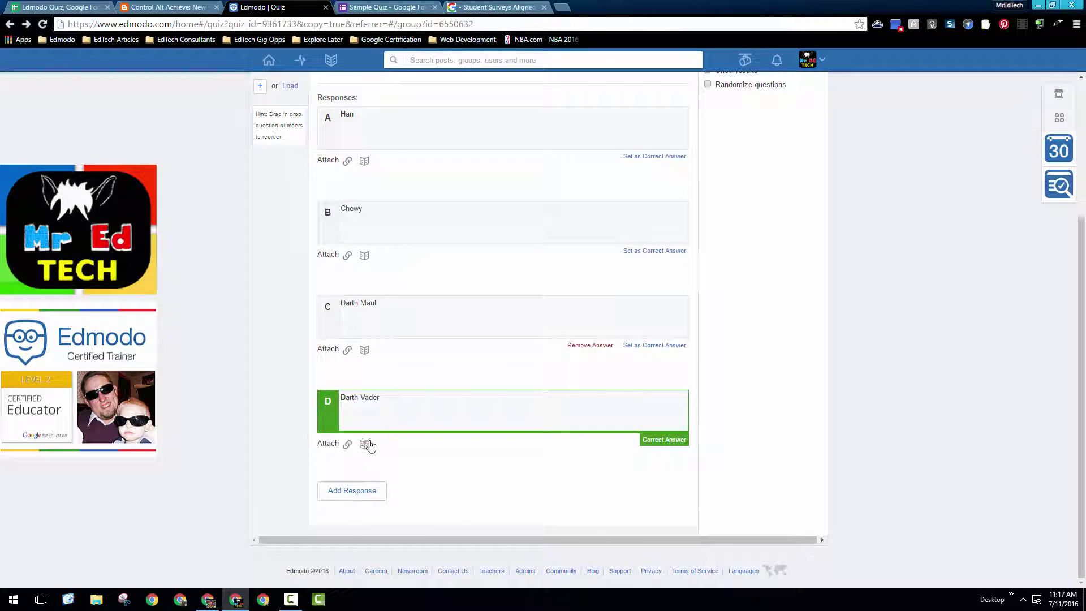
scroll(414, 478, up, 4)
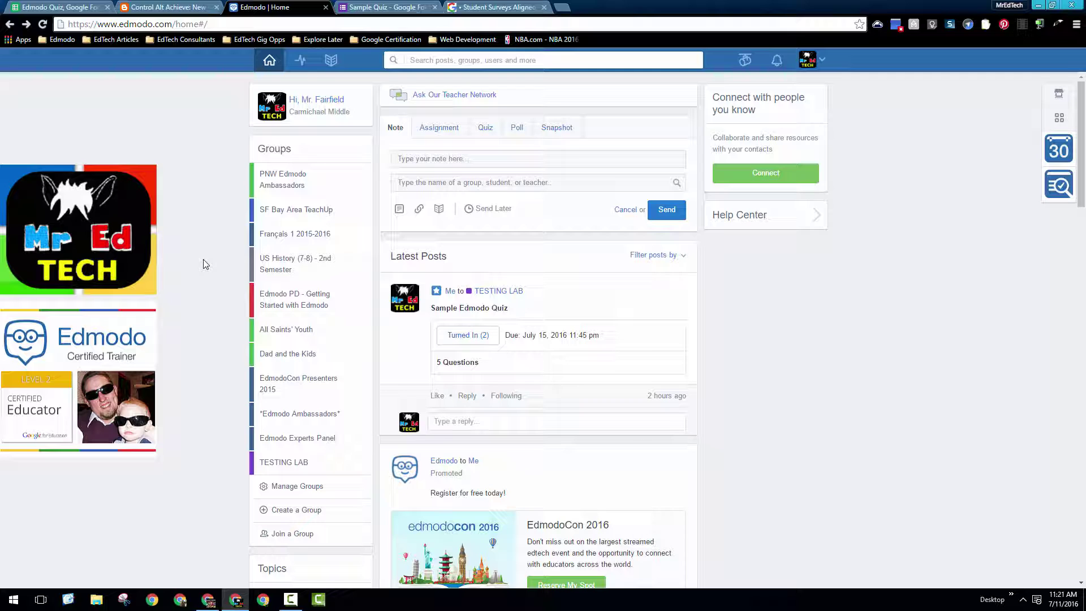
Open the quiz's Turned In (2) results, with high scores of 6/7 and 0/7.
click(474, 343)
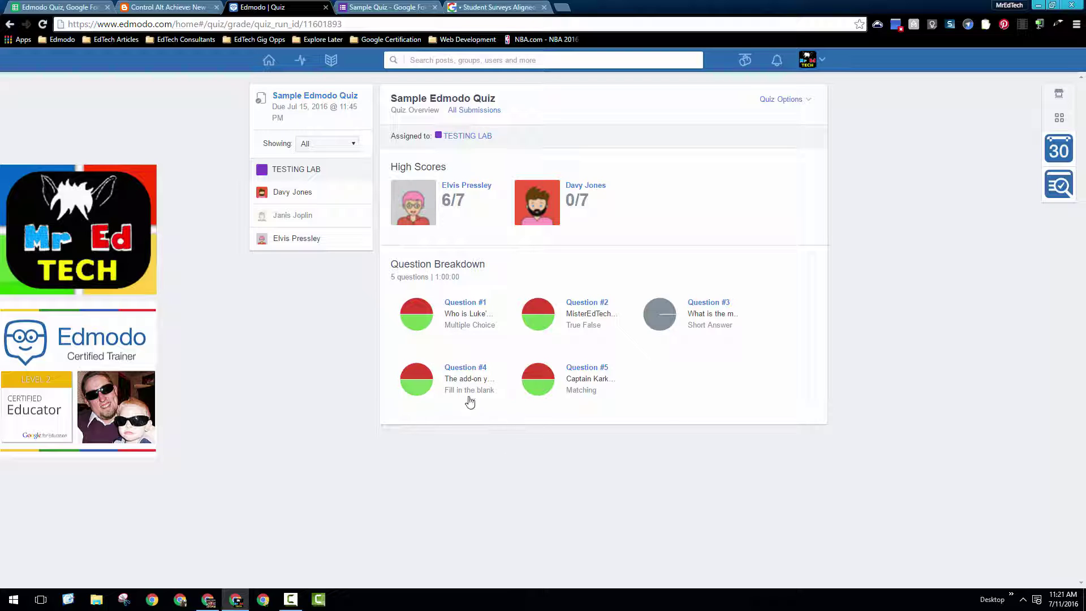
Check who answered Question #1, then switch to All Submissions with three student cards.
click(463, 304)
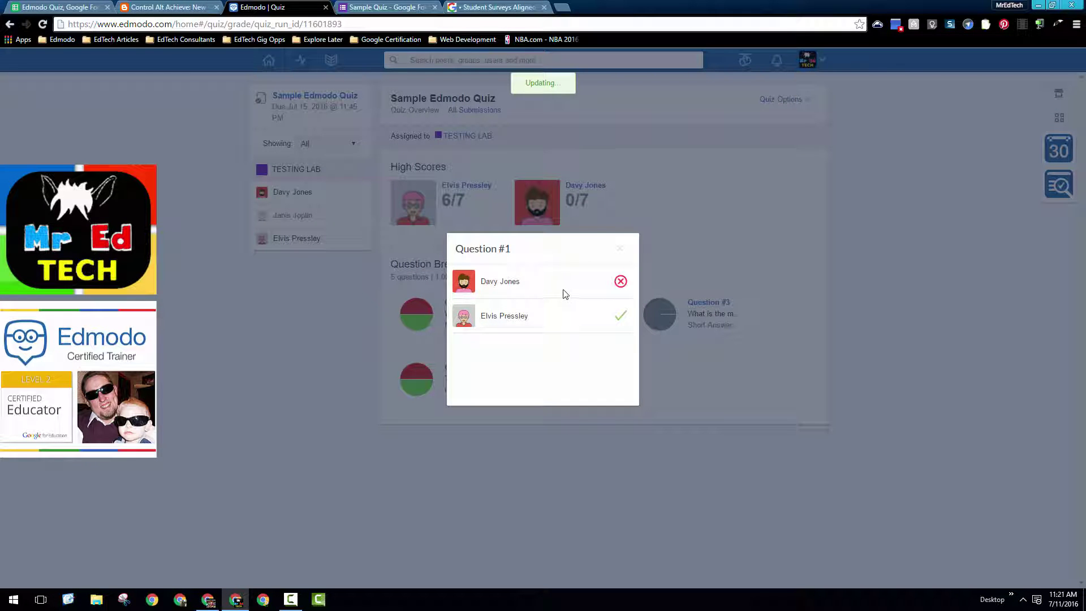
click(619, 251)
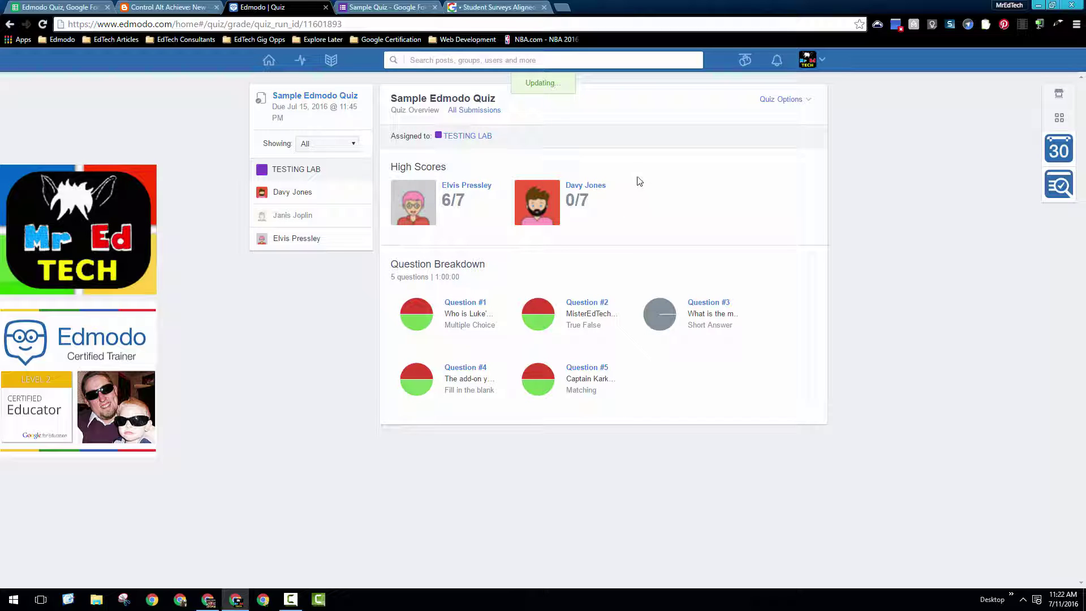
click(479, 114)
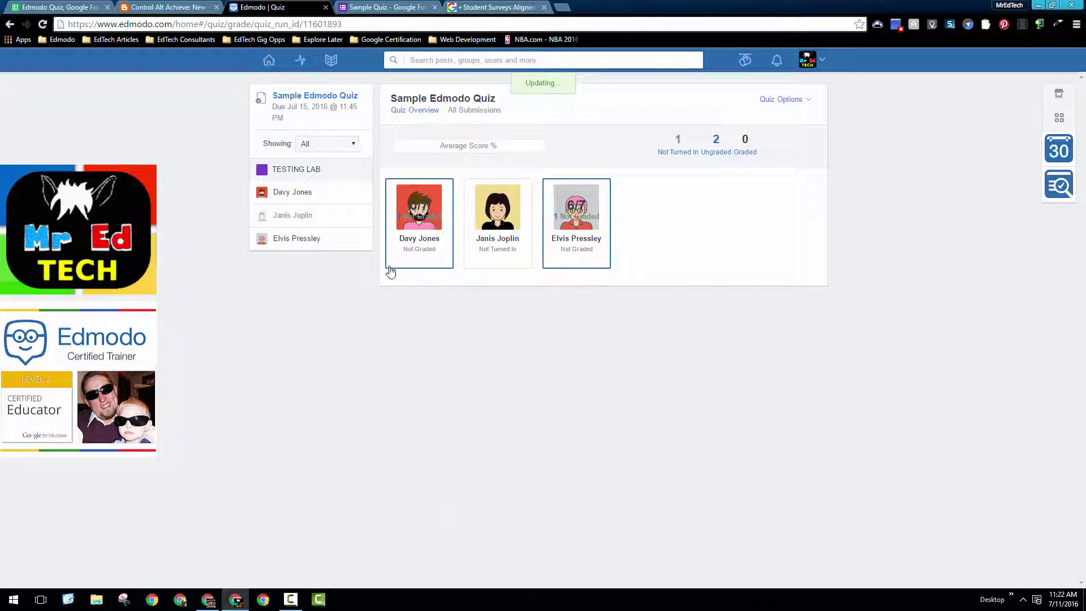
Look through each student's submission: the 0/7 student, the top scorer and the non-submitter.
click(334, 197)
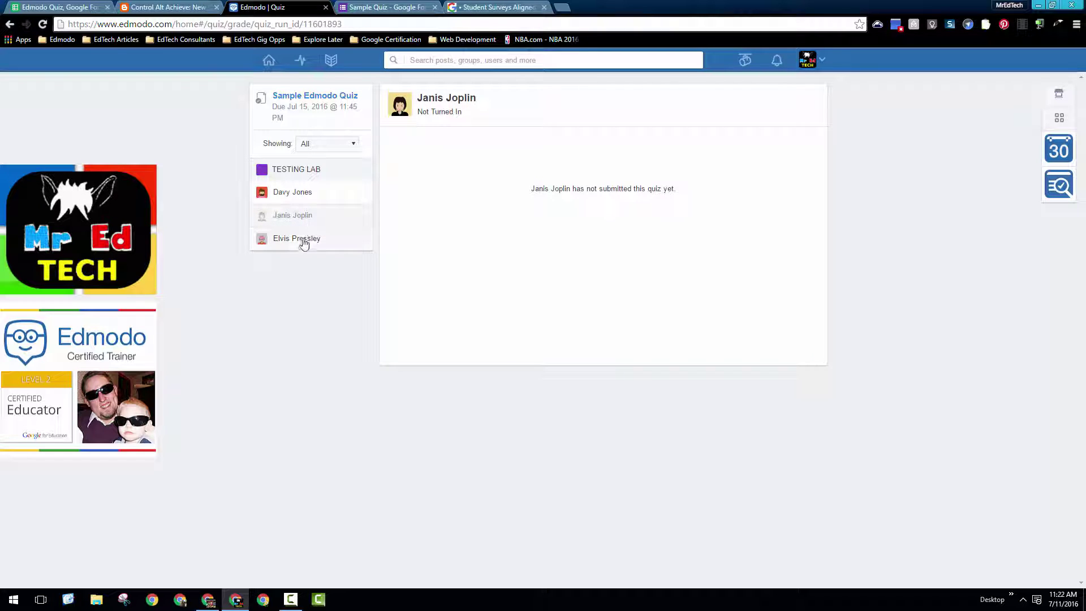
click(302, 242)
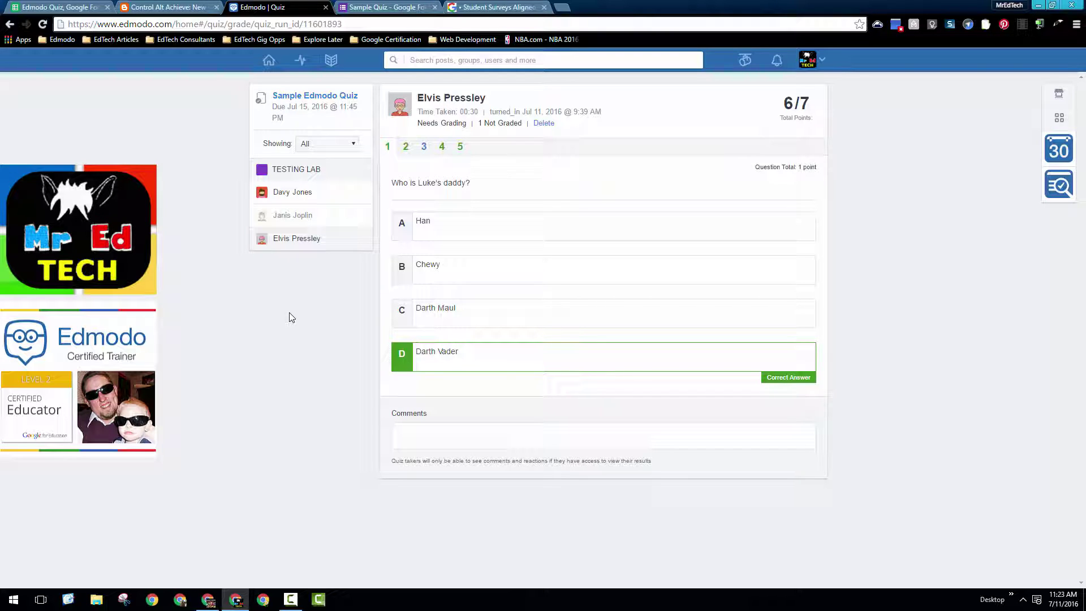
click(317, 196)
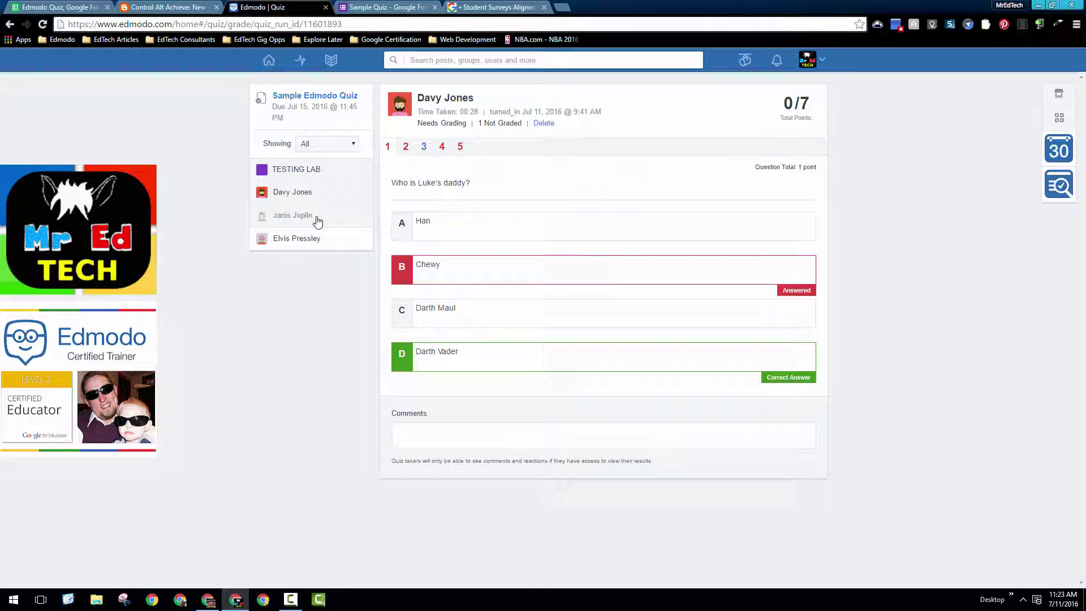
click(314, 217)
click(311, 240)
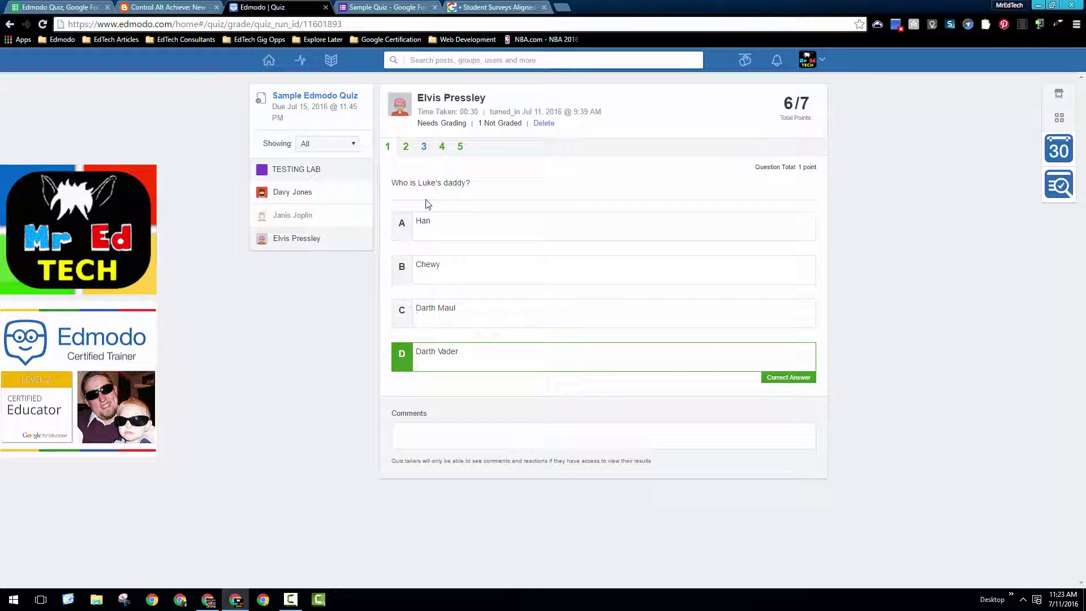
Edit feedback on the top scorer's short-answer question 3, then start a comment for the 0/7 student.
click(424, 149)
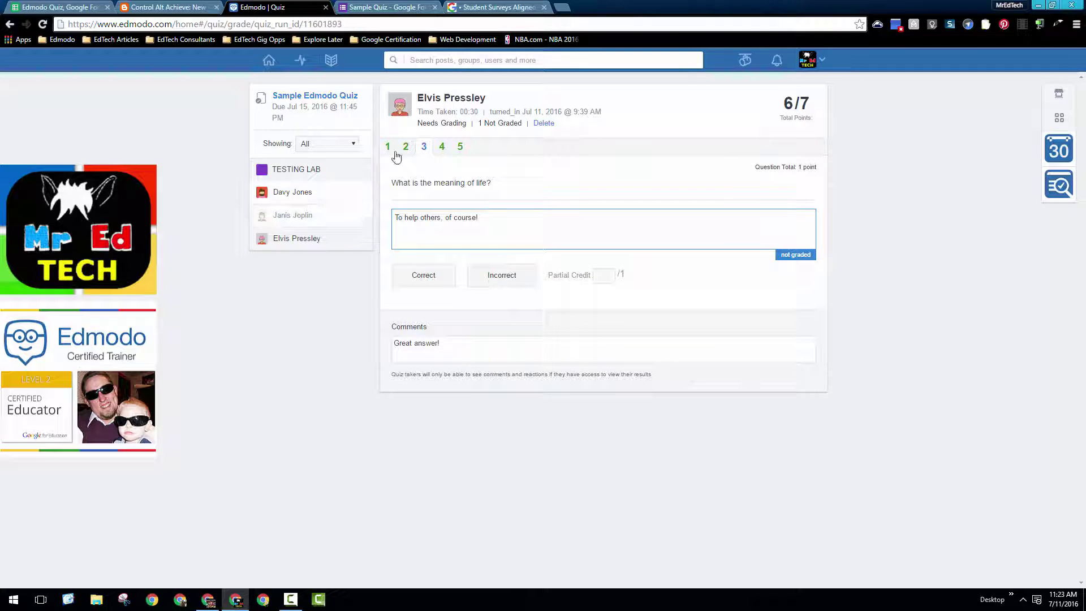
click(454, 351)
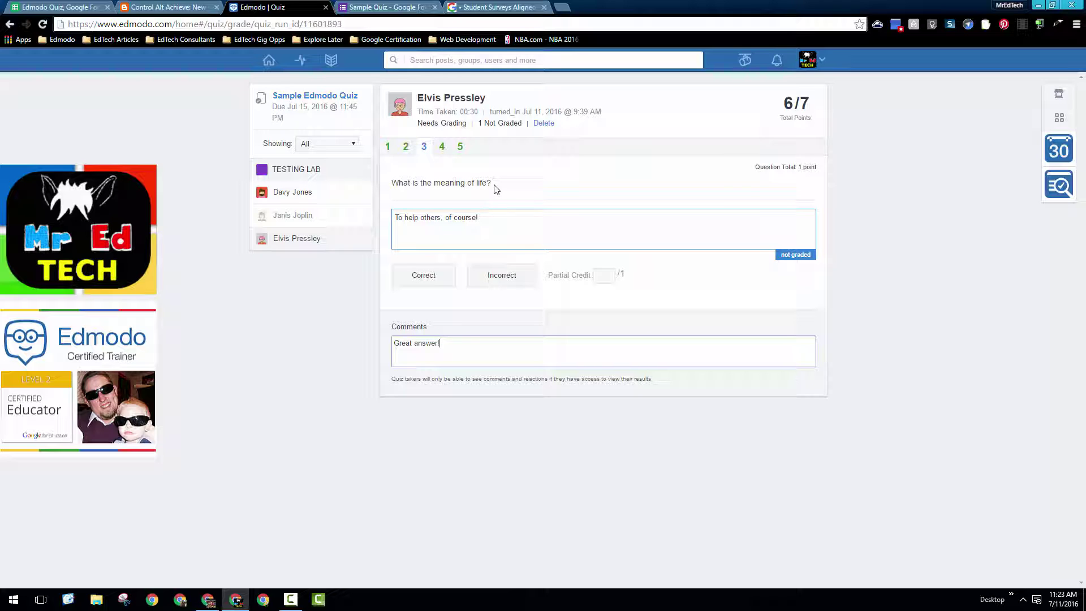
click(325, 194)
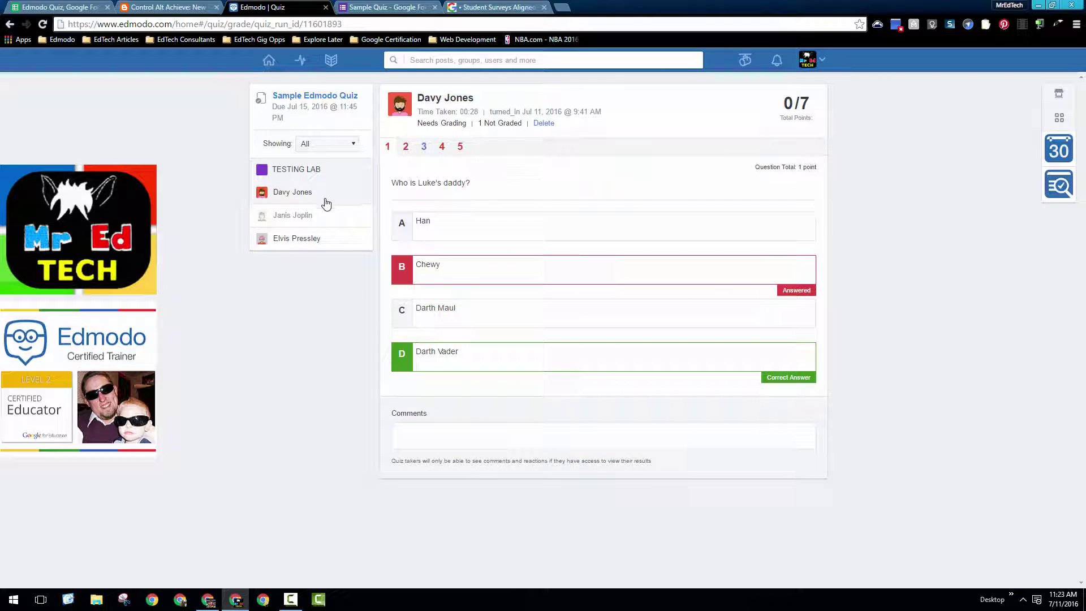
click(466, 432)
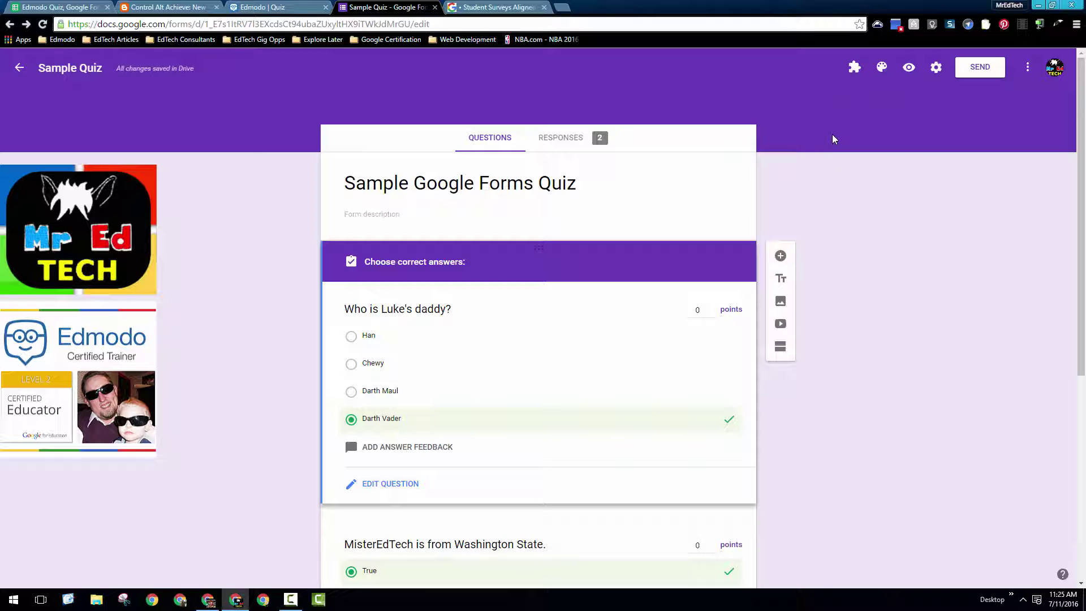
click(936, 68)
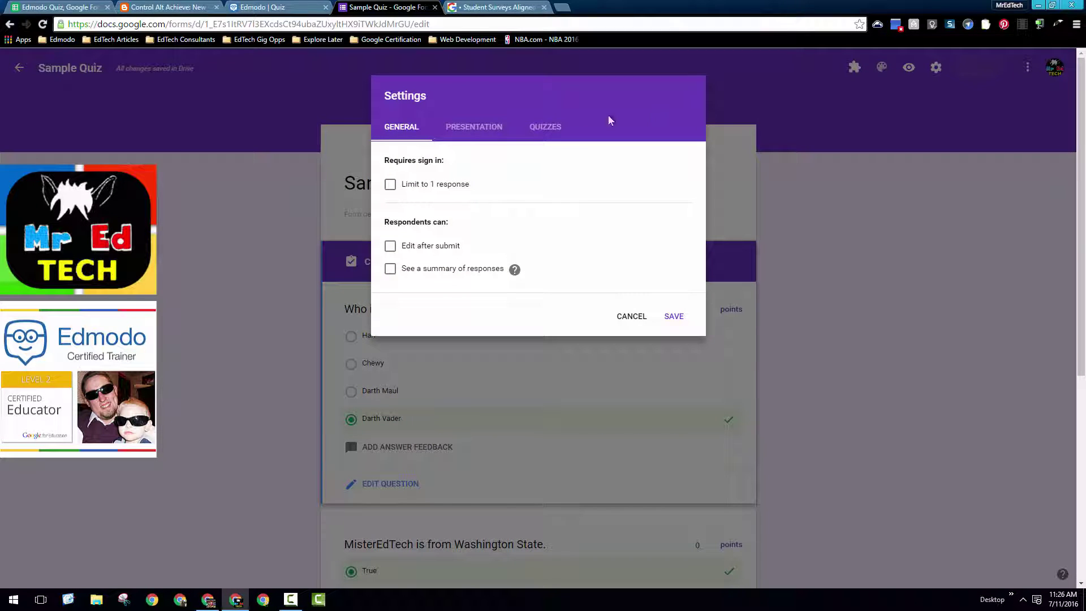
click(551, 129)
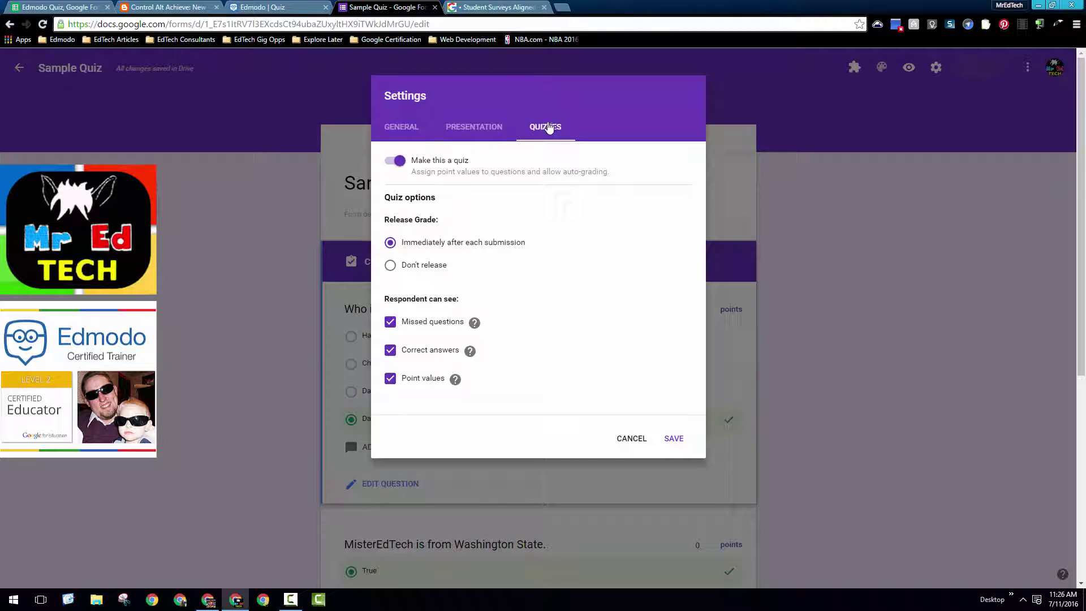
click(398, 162)
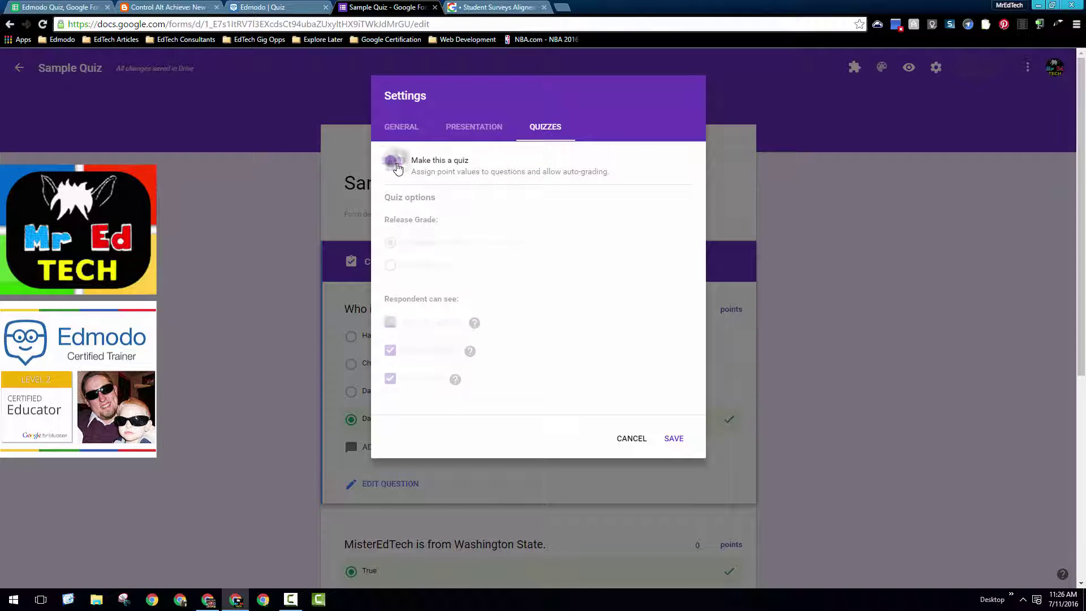
click(398, 162)
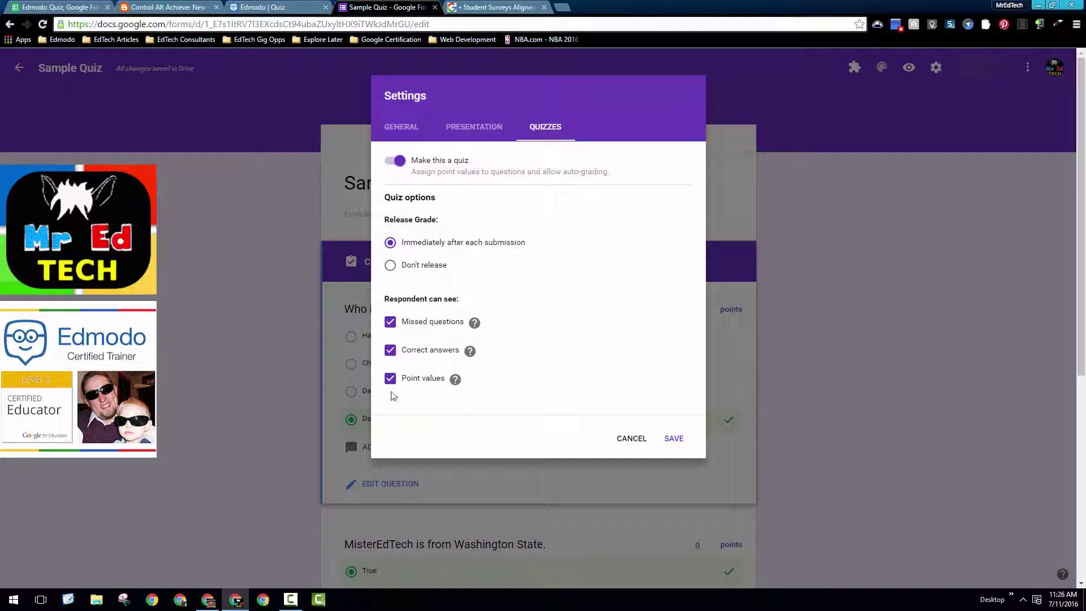
click(632, 439)
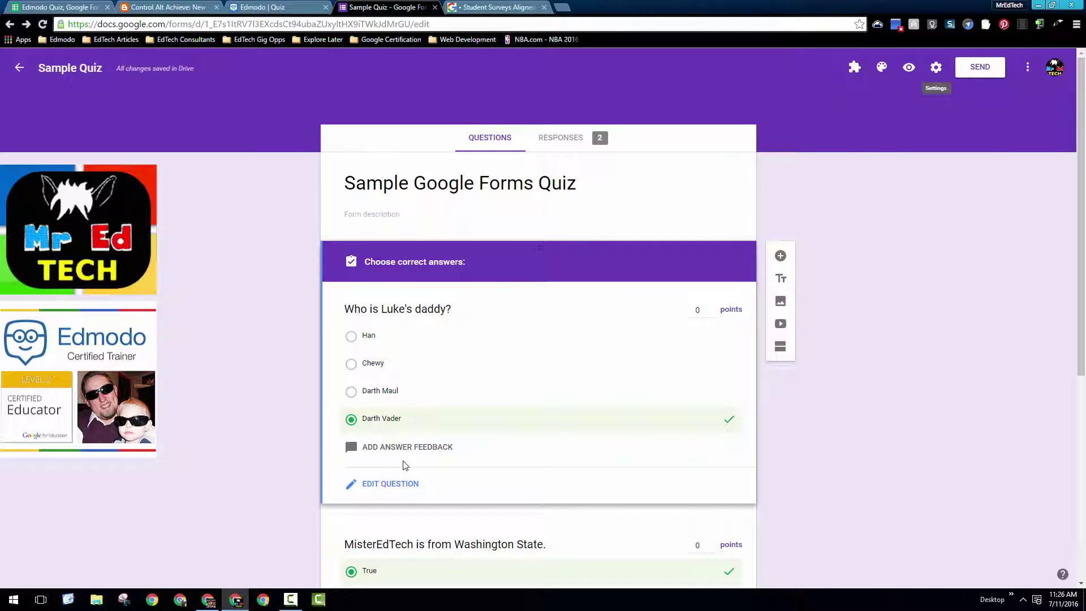
Toggle the first question's answer key, leaving Darth Vader as the only correct answer.
click(453, 402)
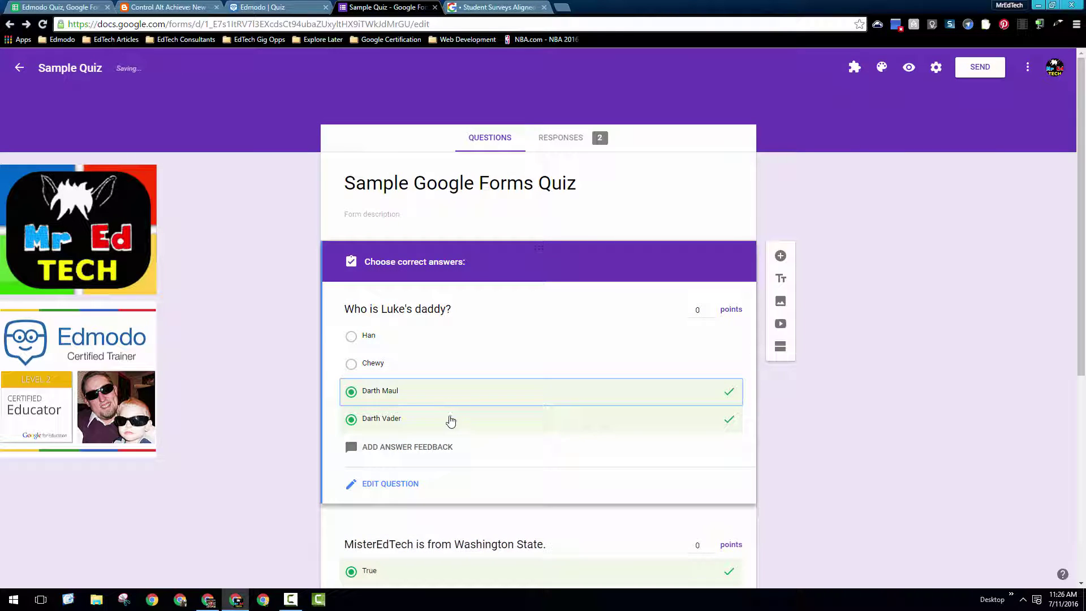
click(422, 396)
click(374, 365)
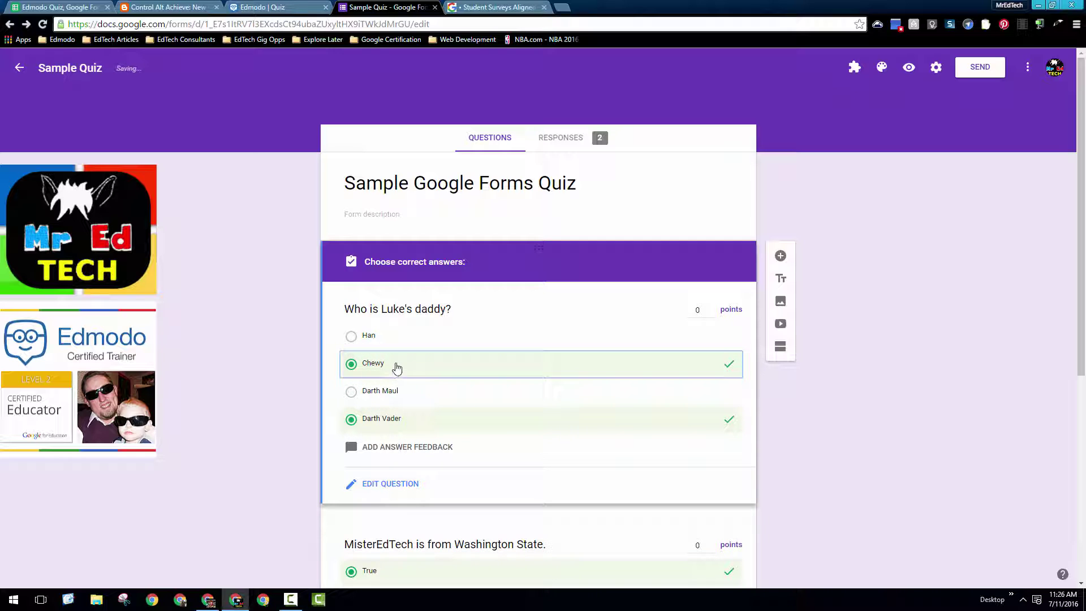
click(390, 368)
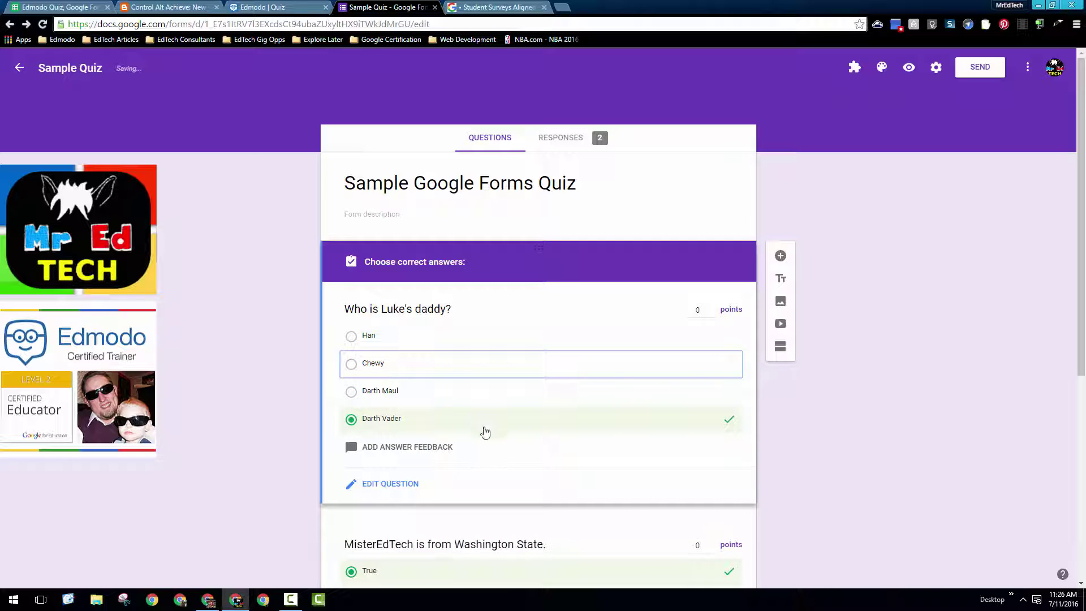
click(399, 485)
click(372, 455)
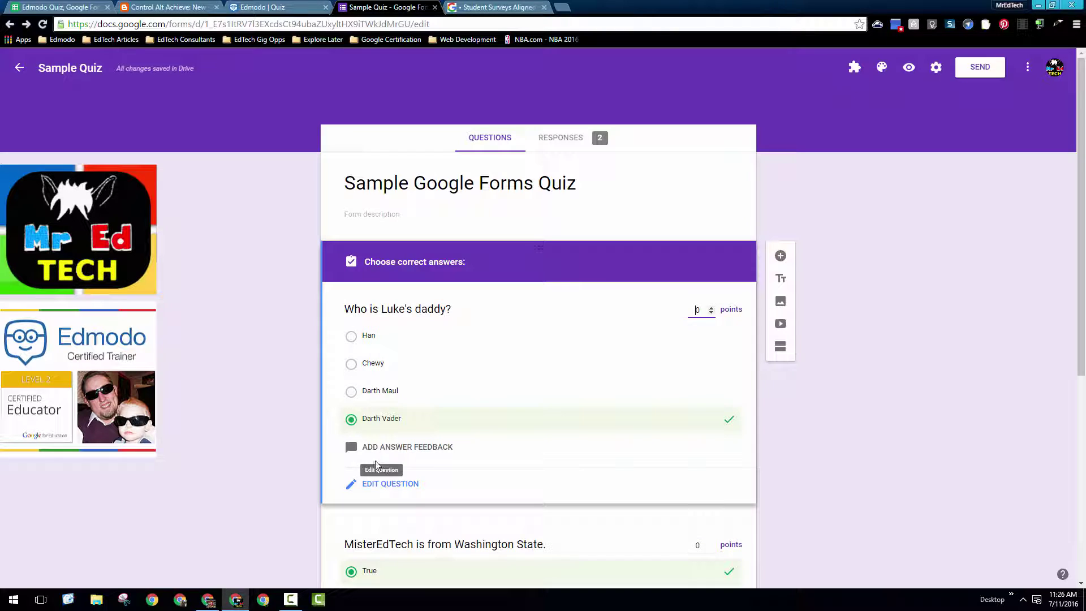
click(352, 339)
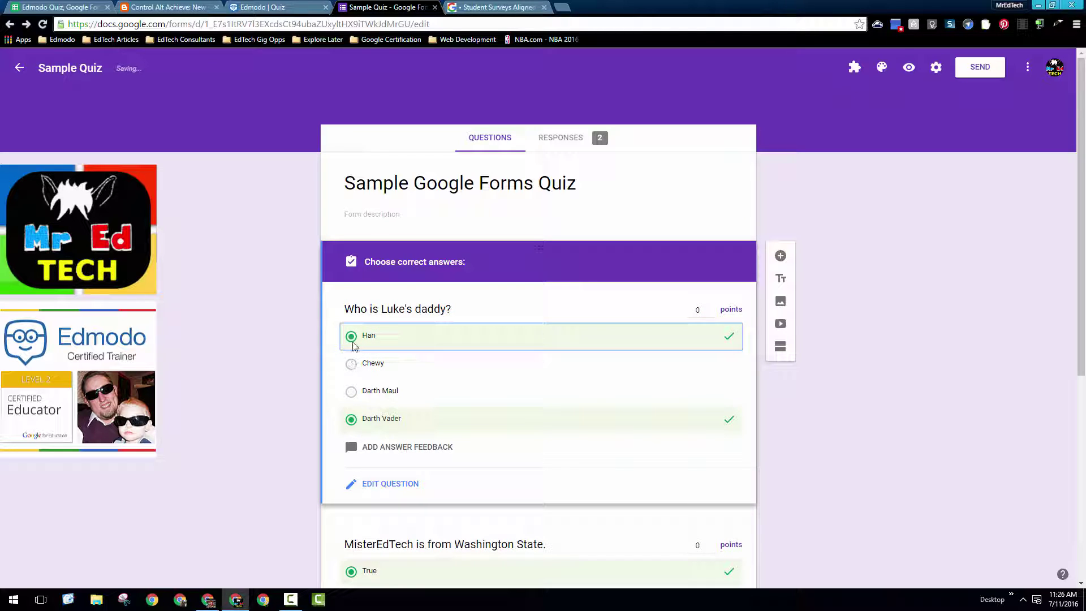
click(352, 347)
click(351, 420)
click(351, 419)
scroll(509, 403, down, 6)
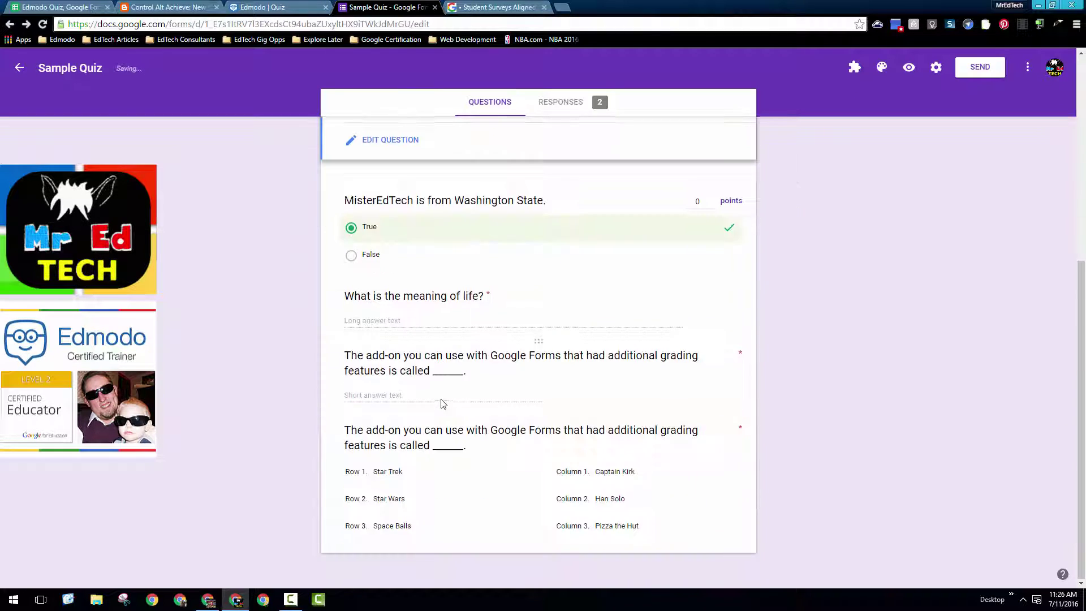
Delete a form item, add a new multiple-choice question after the short-answer one, then view the Responses summary.
click(480, 428)
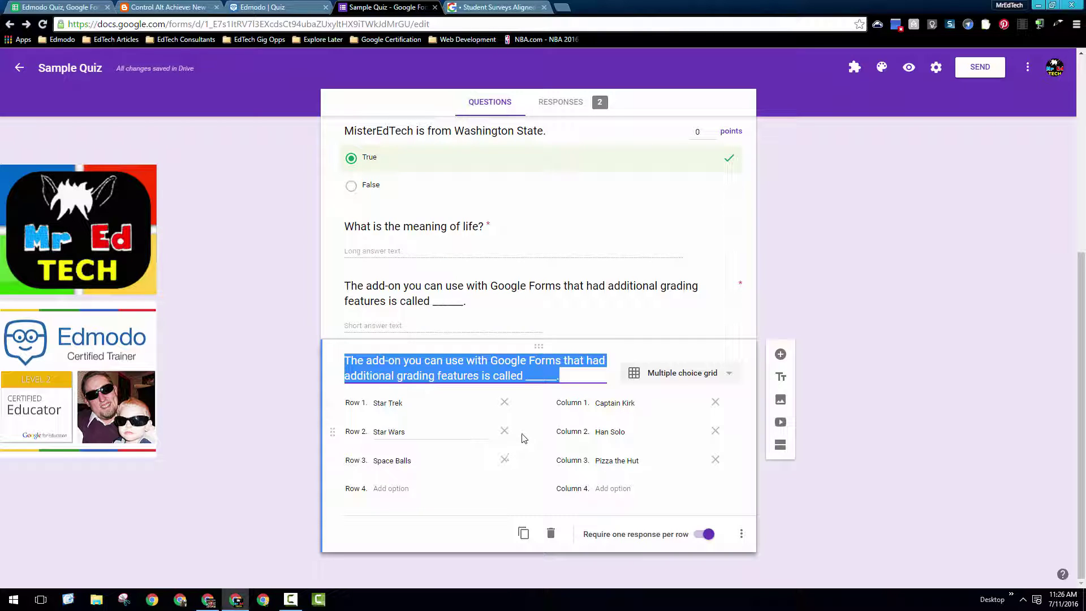
click(460, 282)
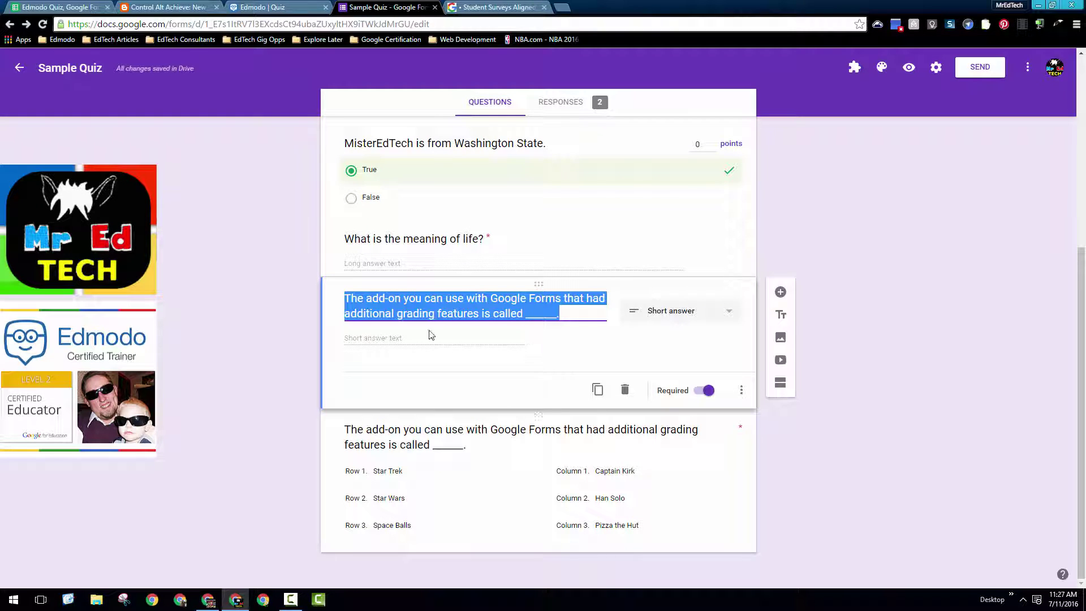
click(625, 389)
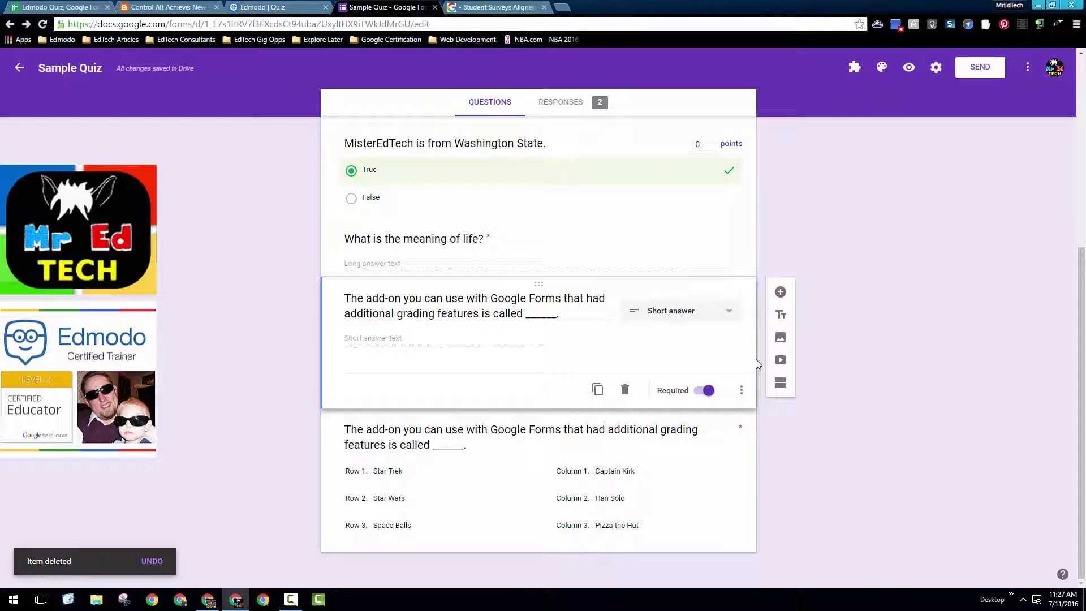
click(781, 292)
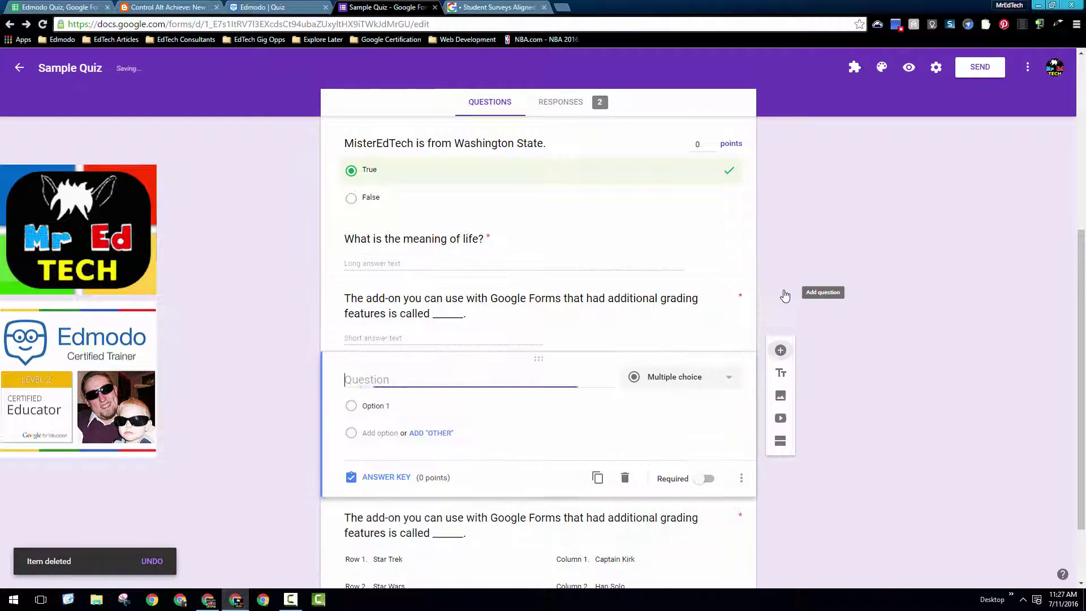
click(724, 377)
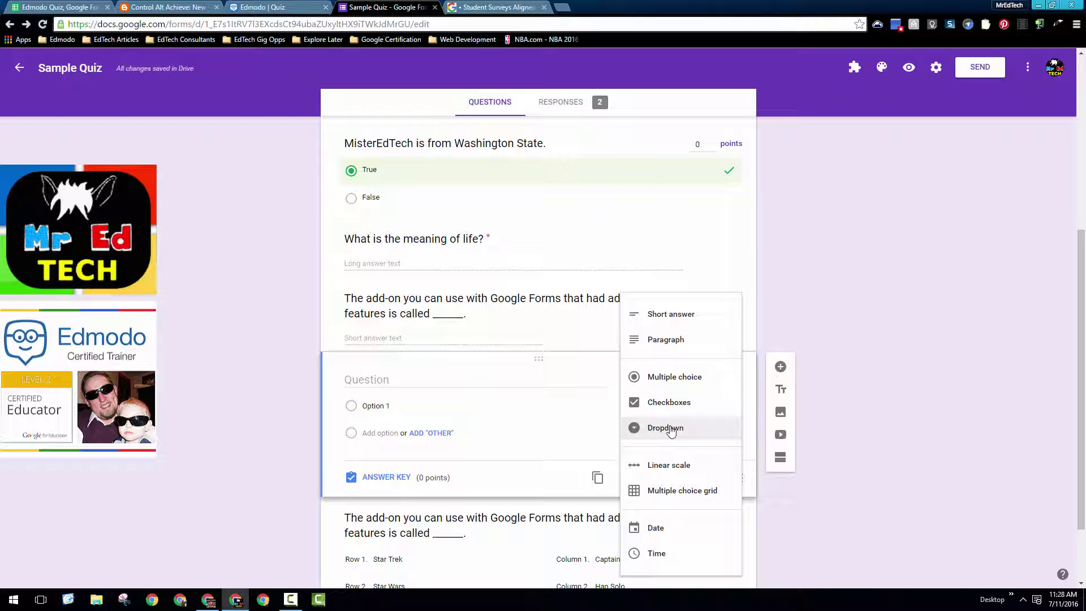
click(560, 102)
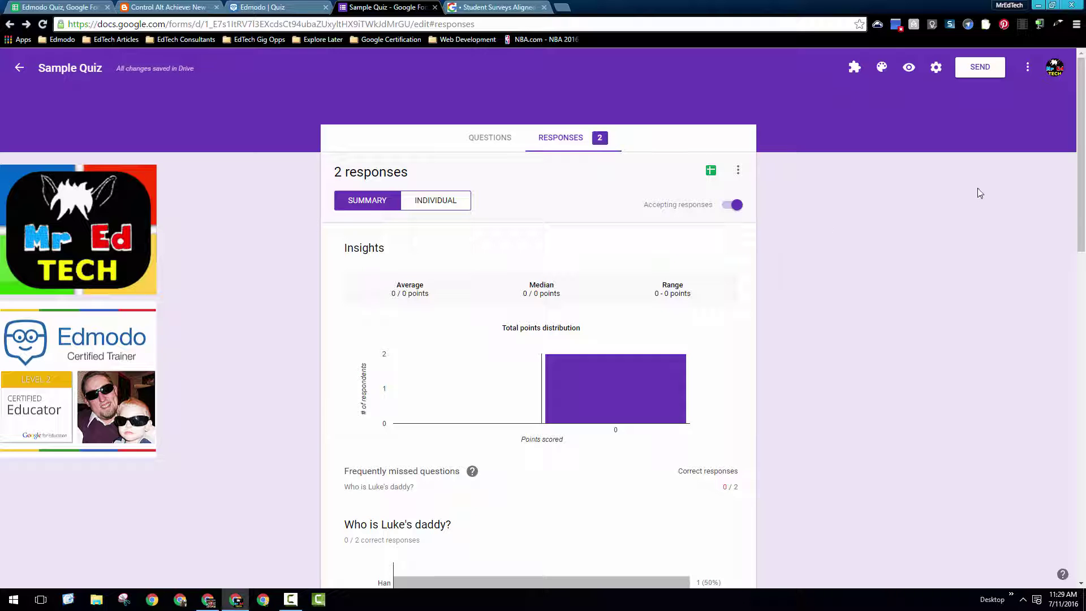
drag(1081, 125, 948, 384)
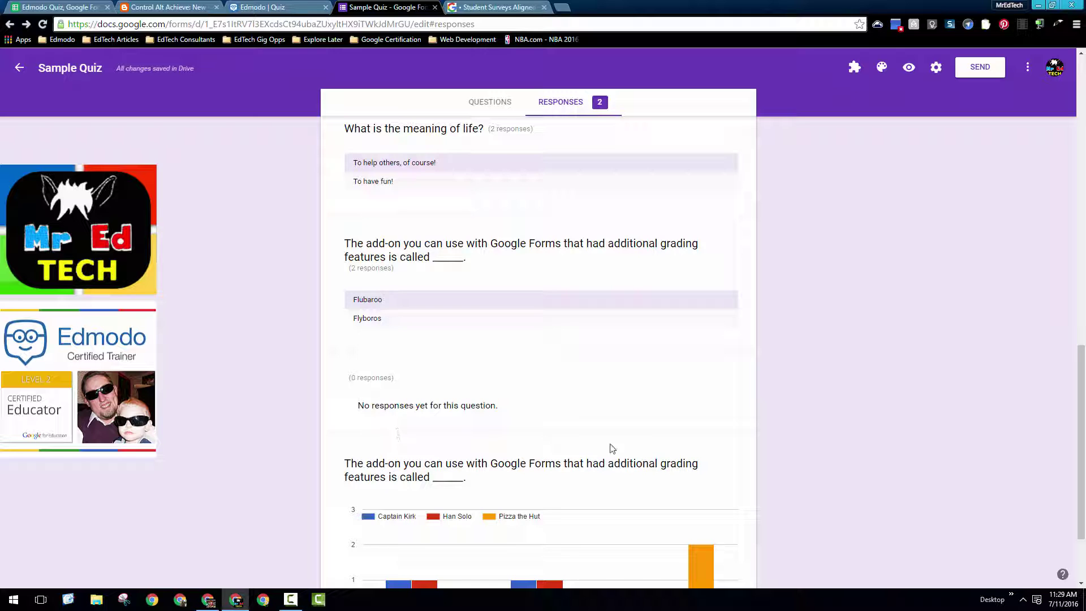
drag(1074, 395, 1060, 284)
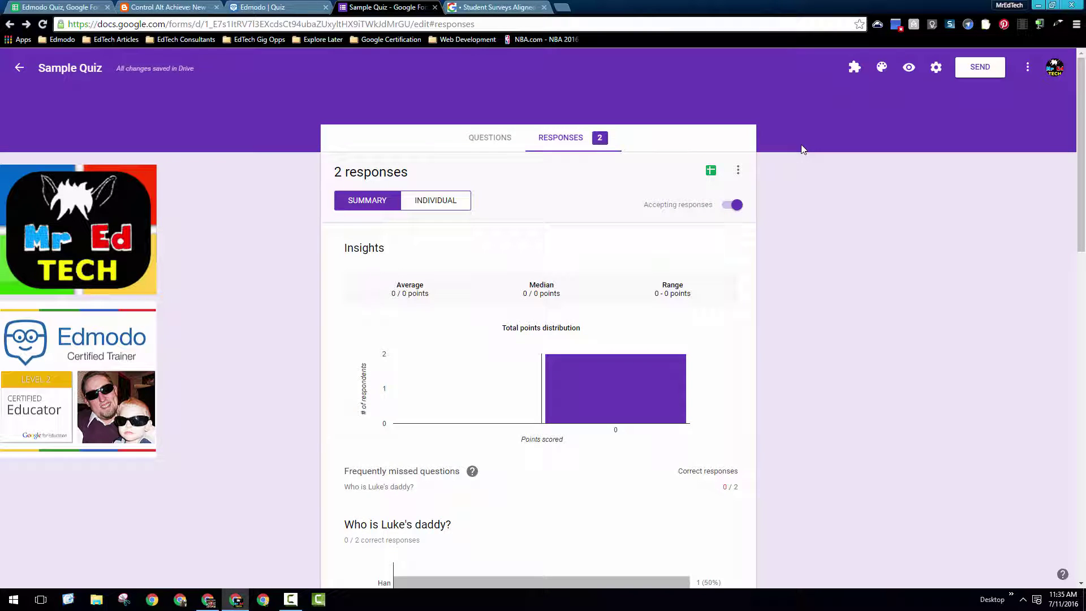
Bring up the quiz's shareable link in the Send form dialog's Link option.
click(512, 139)
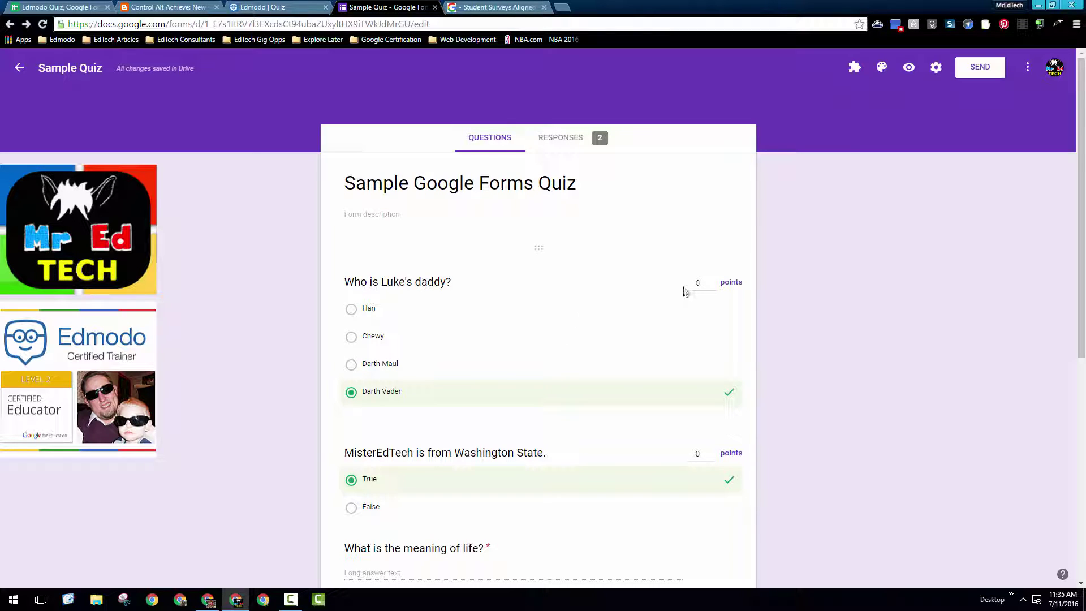
click(970, 68)
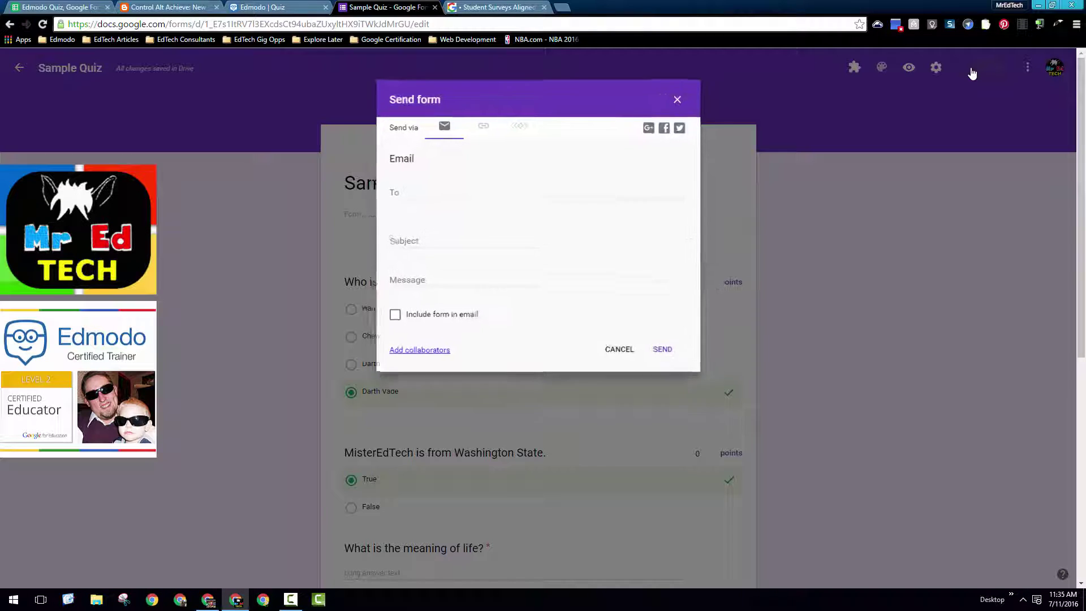
click(480, 126)
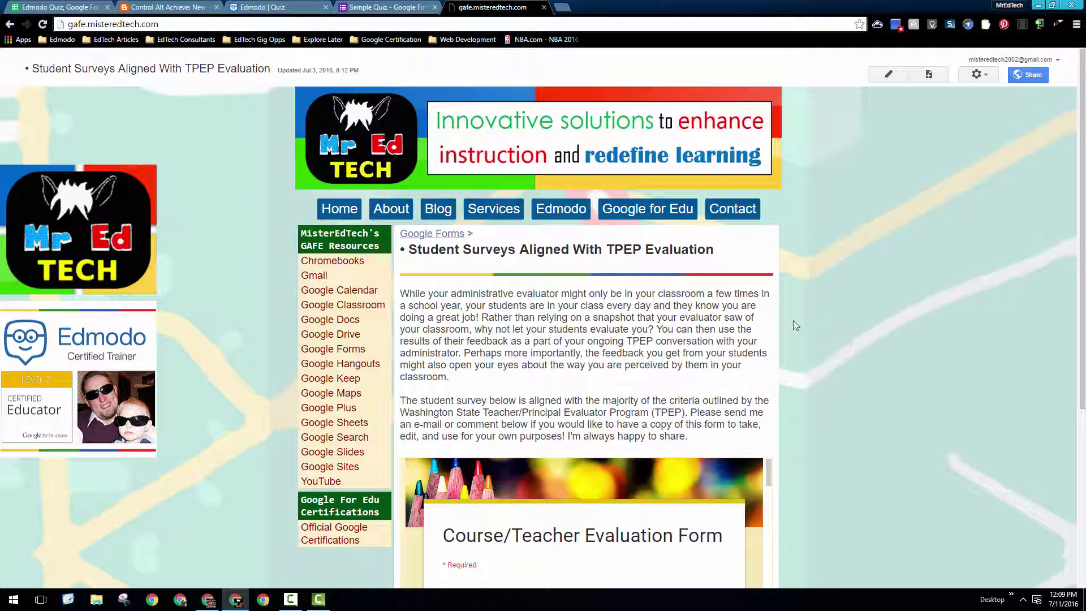
Preview the embedded evaluation form's P5 answer choices without picking one, then scroll the form back up.
scroll(803, 331, down, 5)
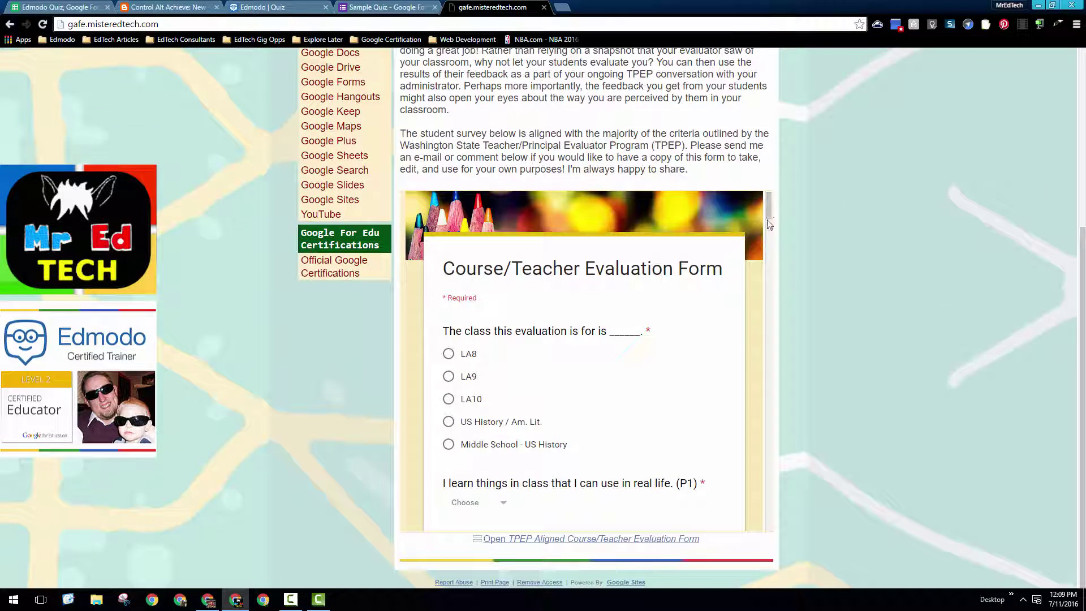
drag(771, 211, 774, 246)
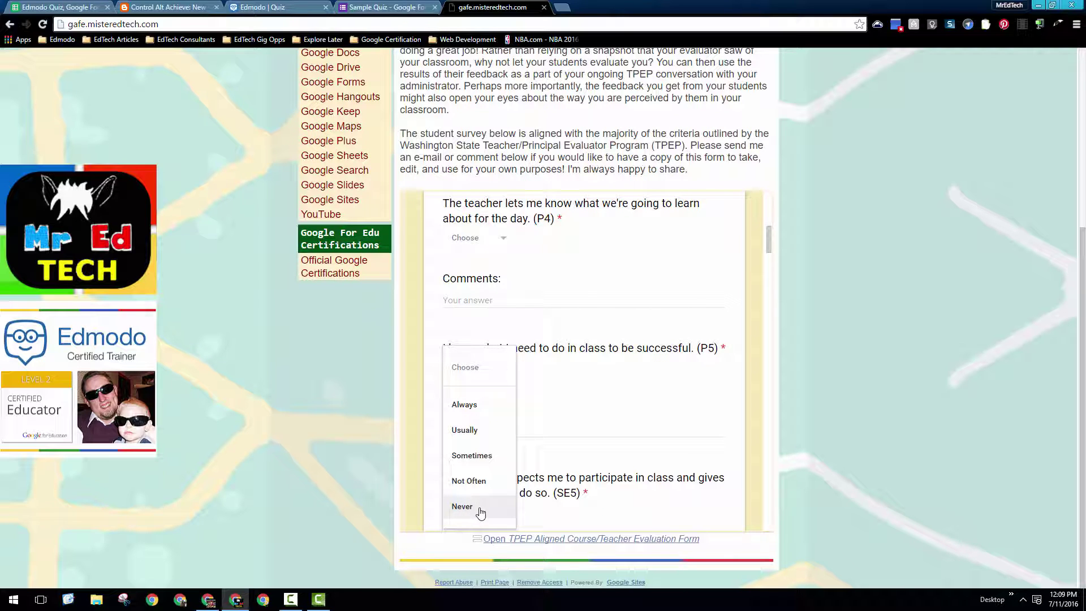
click(543, 434)
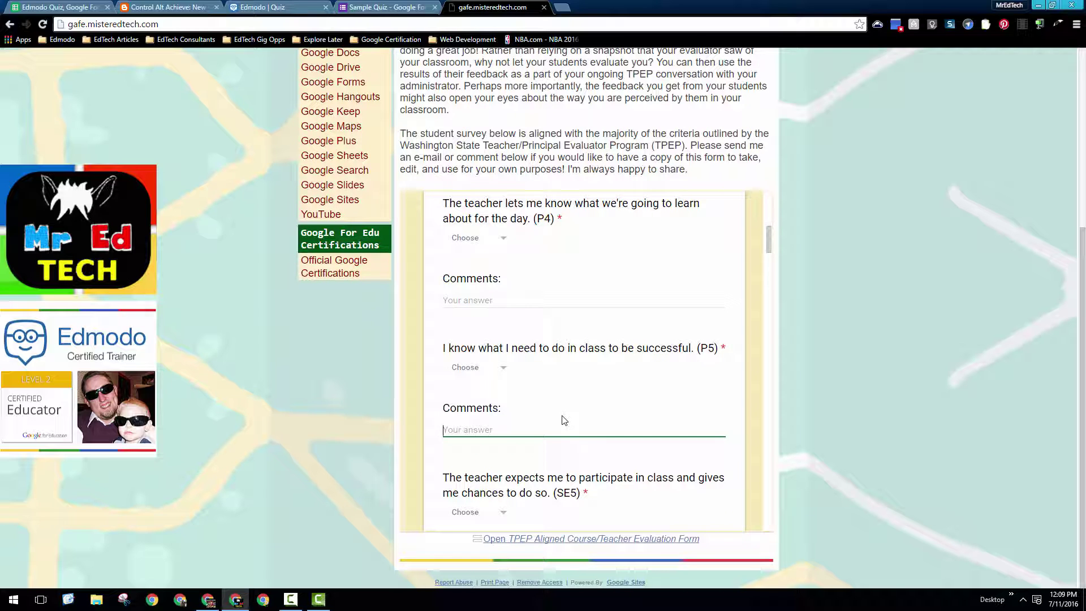
click(502, 369)
click(529, 434)
click(467, 373)
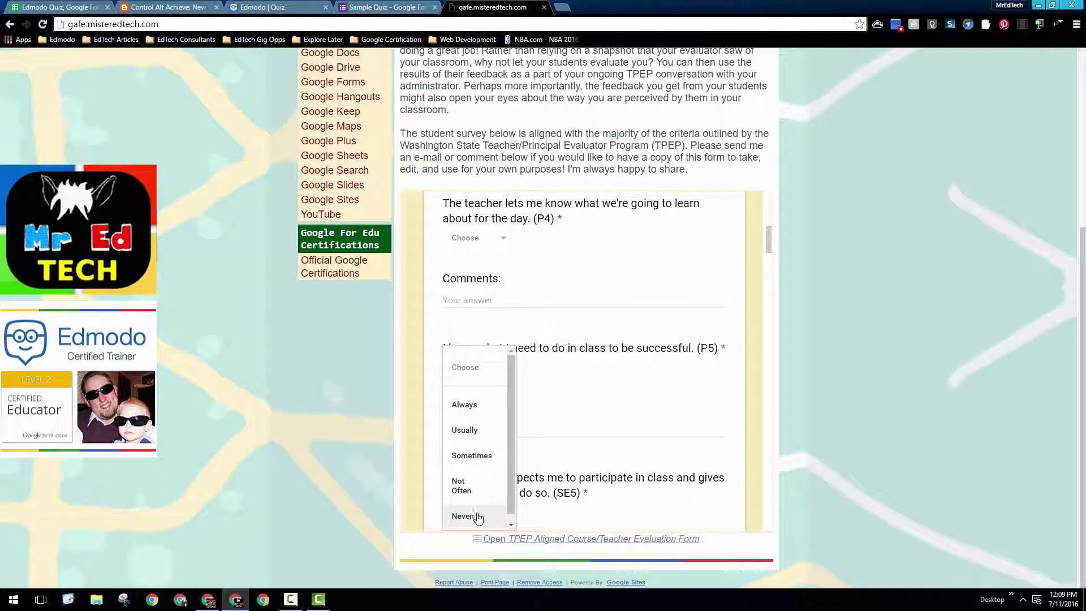
click(656, 437)
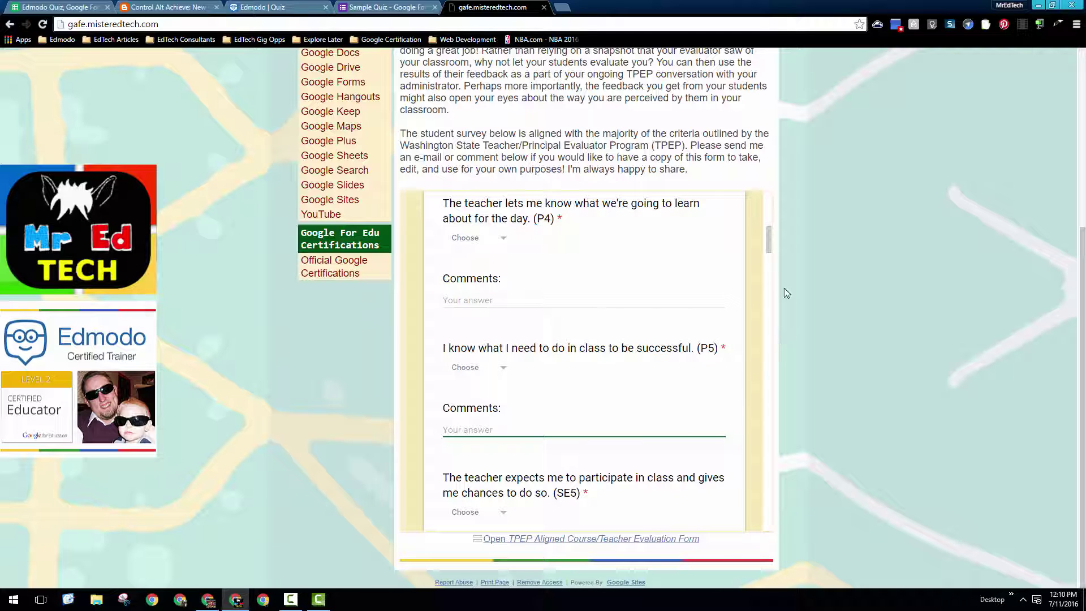
drag(771, 237, 772, 214)
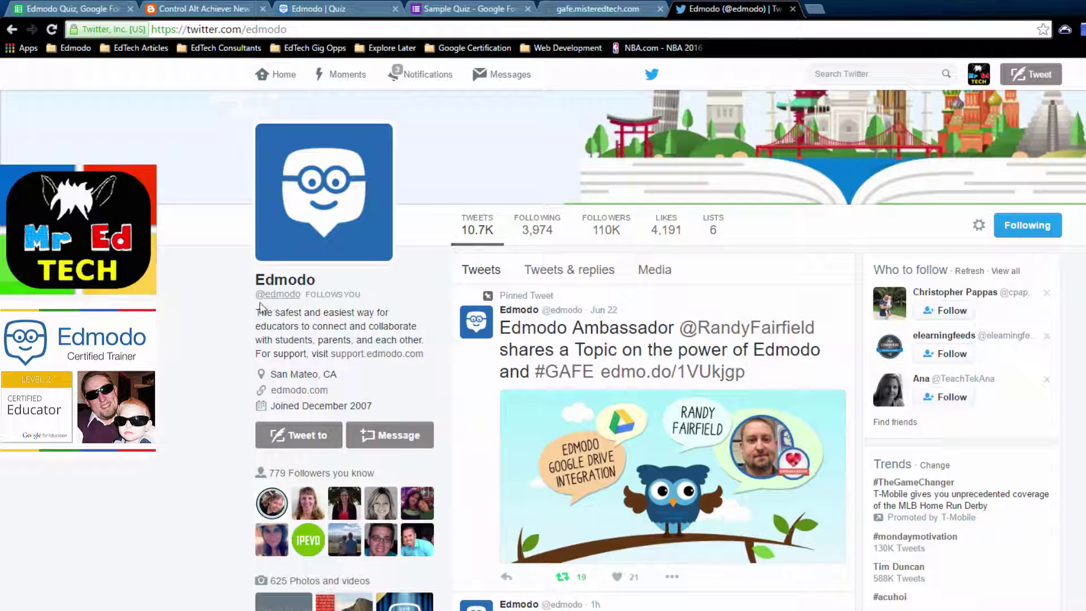
Open the edmo.do/1VUkjgp link from Edmodo's pinned tweet.
click(662, 378)
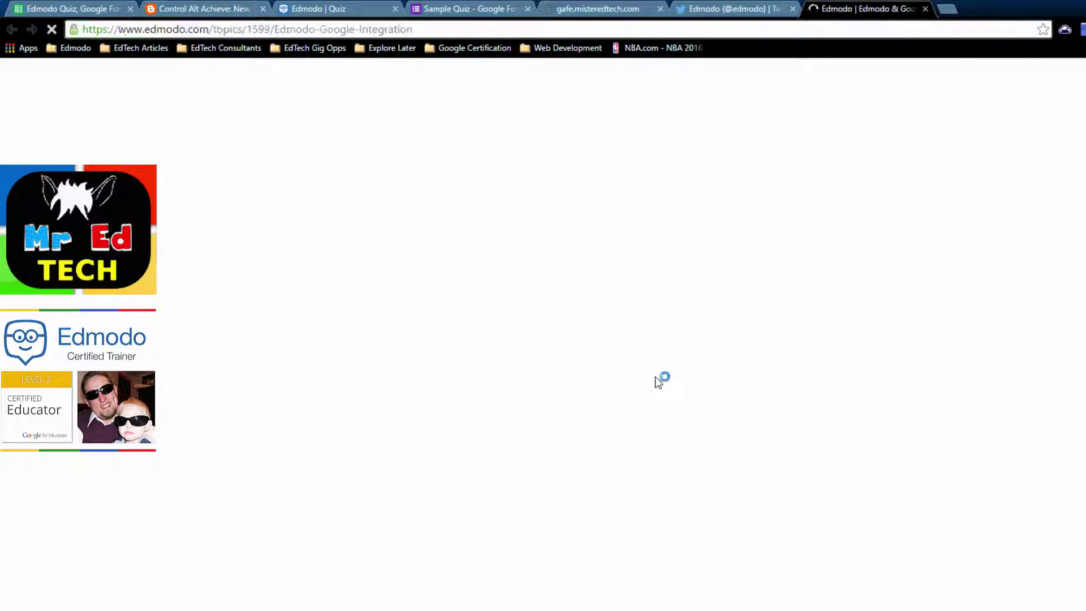